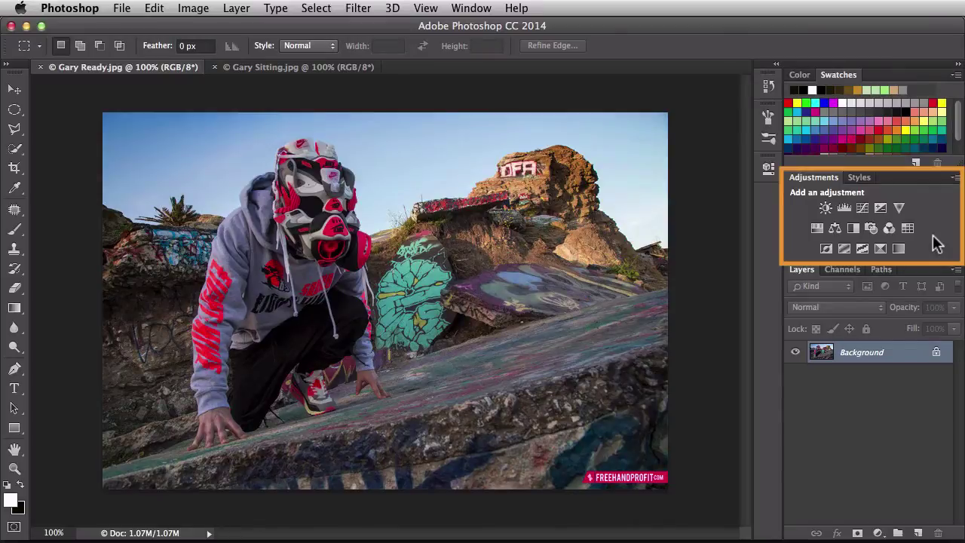
- Add a Black & White adjustment layer above the Background and reduce its opacity for a partly desaturated image
{"action": "left_click", "coordinate": [477, 11]}
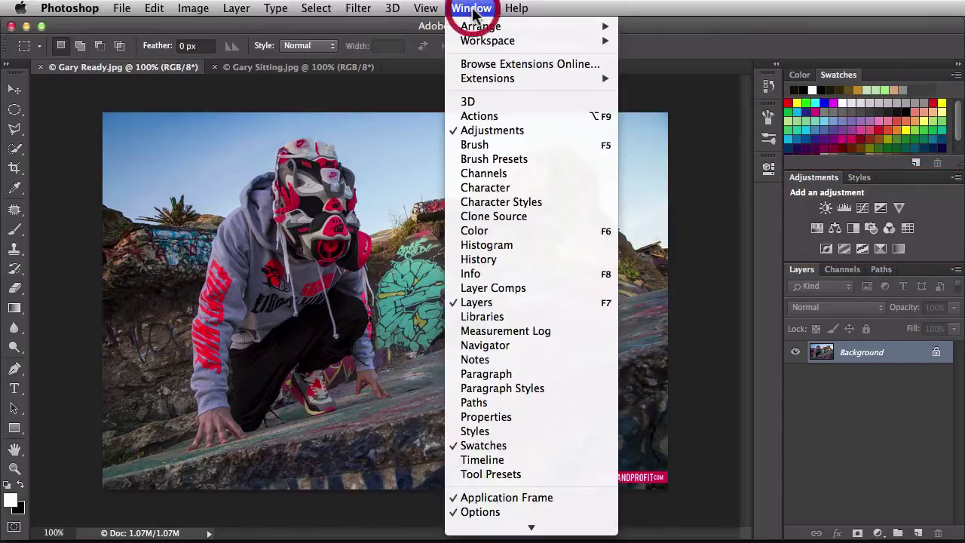
{"action": "left_click", "coordinate": [562, 132]}
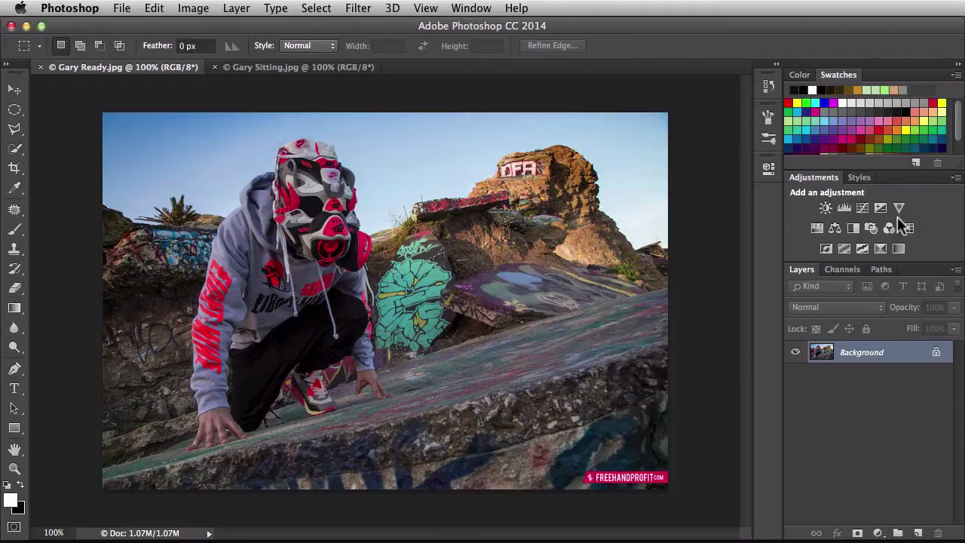
{"action": "left_click", "coordinate": [853, 228]}
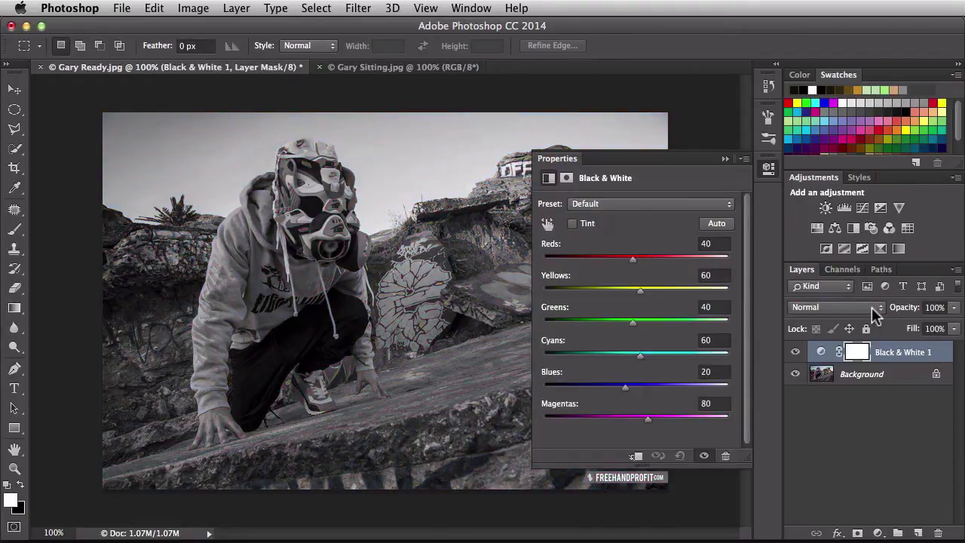
{"action": "left_click_drag", "start_coordinate": [907, 315], "coordinate": [890, 309]}
- Add a Hue/Saturation adjustment layer and set the saturation of the Yellows to -100
{"action": "left_click", "coordinate": [817, 227]}
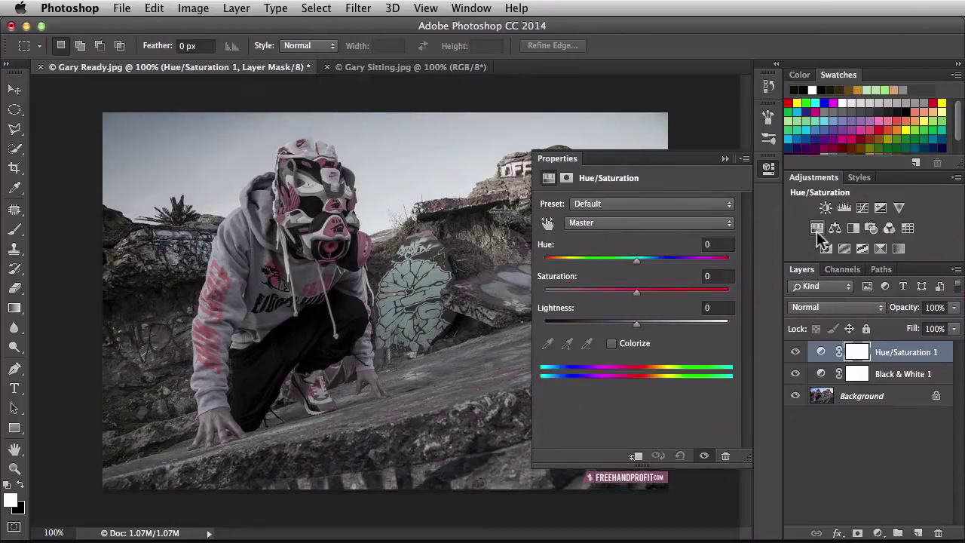
{"action": "left_click", "coordinate": [649, 223]}
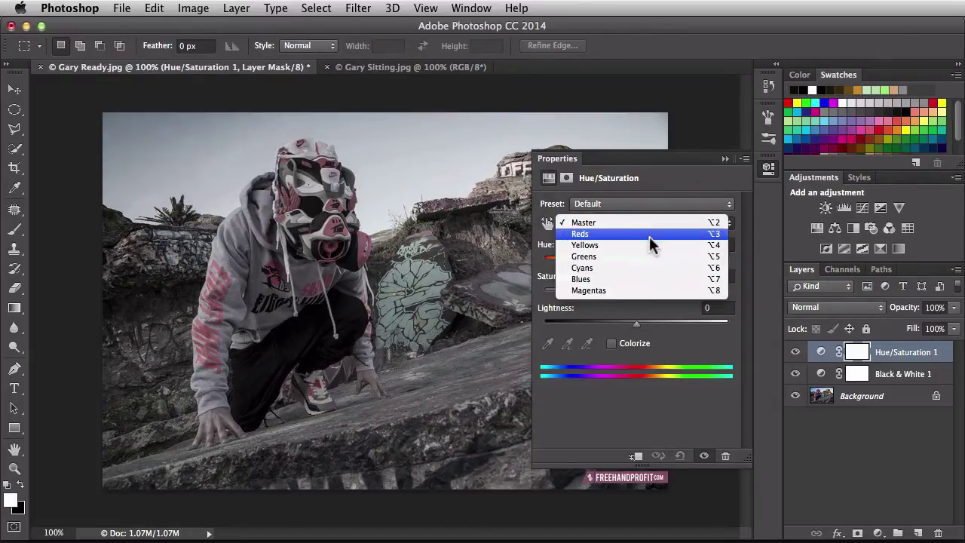
{"action": "left_click", "coordinate": [650, 245]}
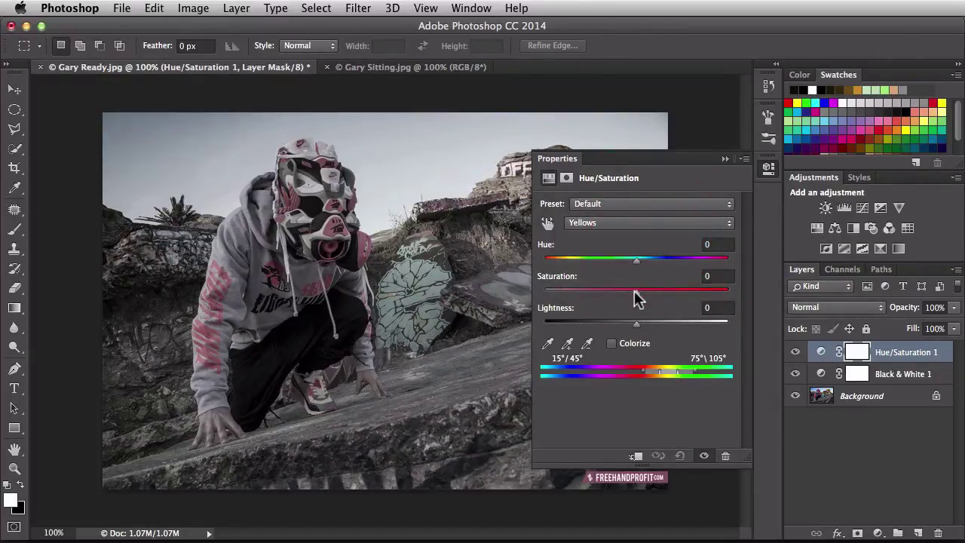
{"action": "left_click_drag", "start_coordinate": [638, 291], "coordinate": [538, 296]}
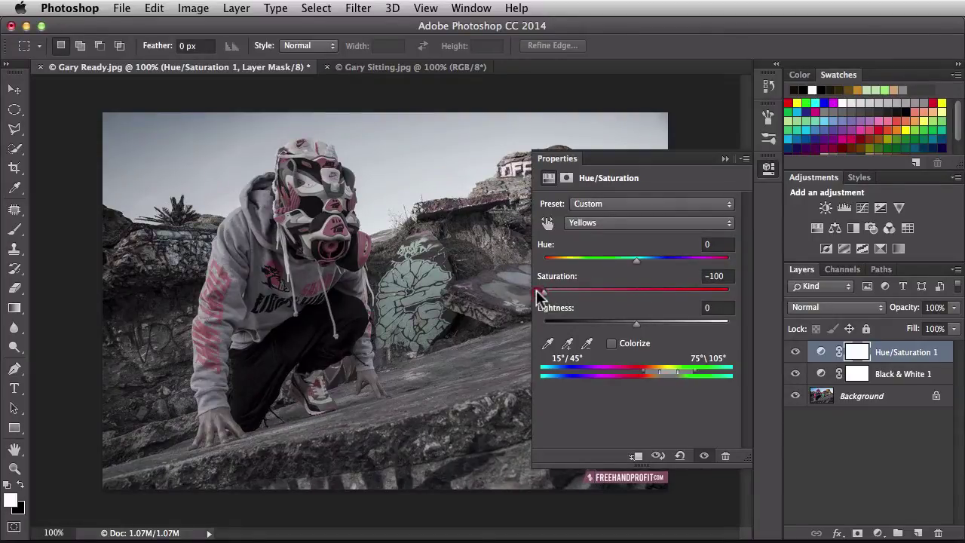
- Set the saturation of both the Greens and the Cyans to -100 in the Hue/Saturation adjustment
{"action": "left_click", "coordinate": [694, 224]}
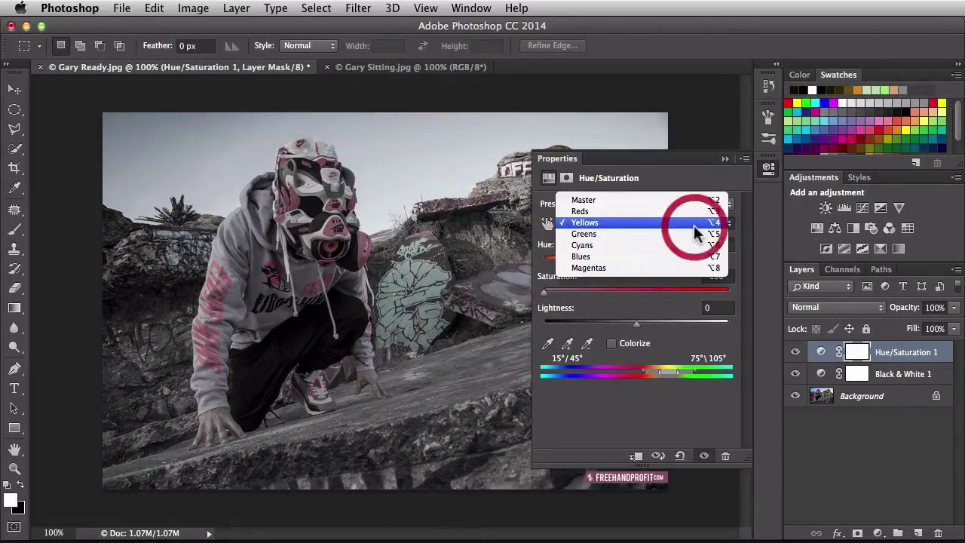
{"action": "left_click", "coordinate": [693, 230]}
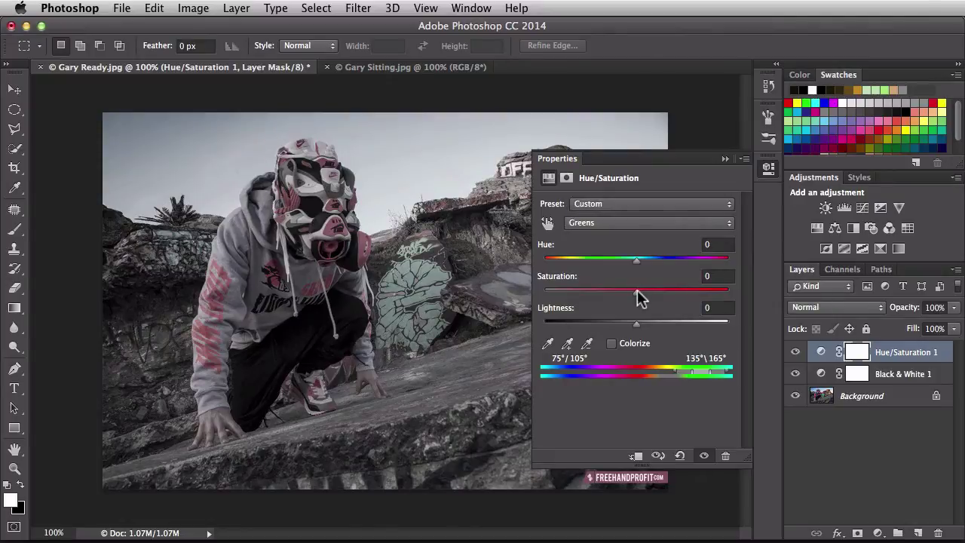
{"action": "left_click_drag", "start_coordinate": [638, 291], "coordinate": [543, 292]}
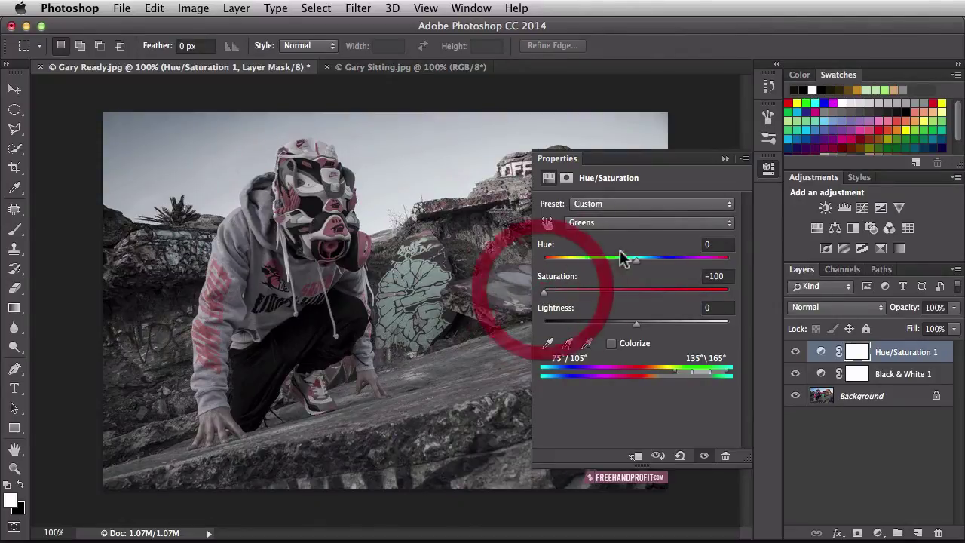
{"action": "left_click", "coordinate": [663, 223]}
{"action": "left_click", "coordinate": [668, 236]}
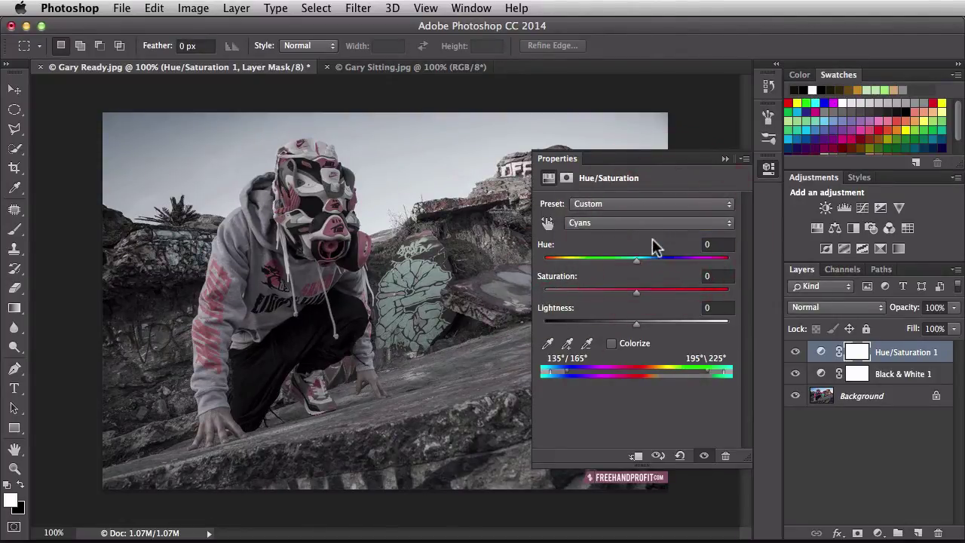
{"action": "left_click_drag", "start_coordinate": [634, 292], "coordinate": [538, 294]}
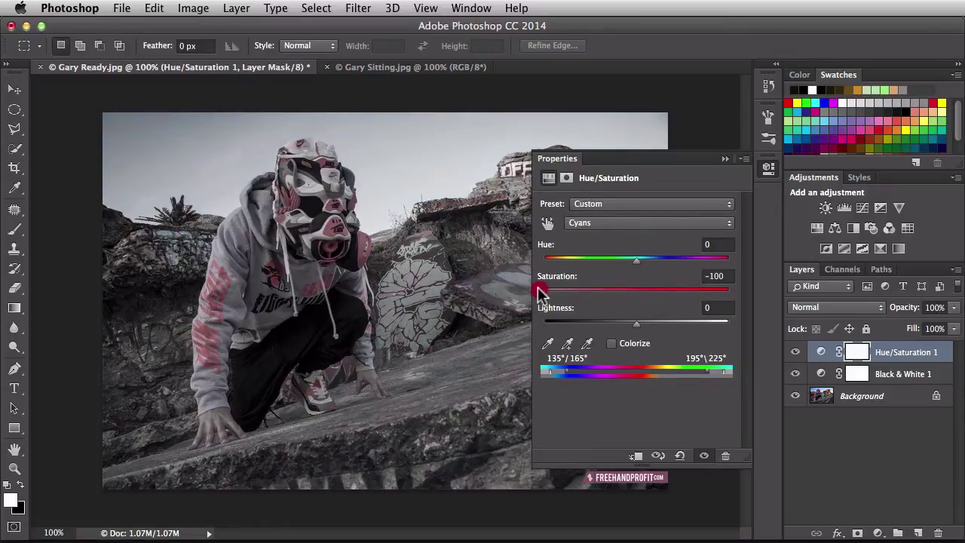
- Set the saturation of the Blues and the Magentas to -100 and collapse the Hue/Saturation properties
{"action": "left_click", "coordinate": [633, 224]}
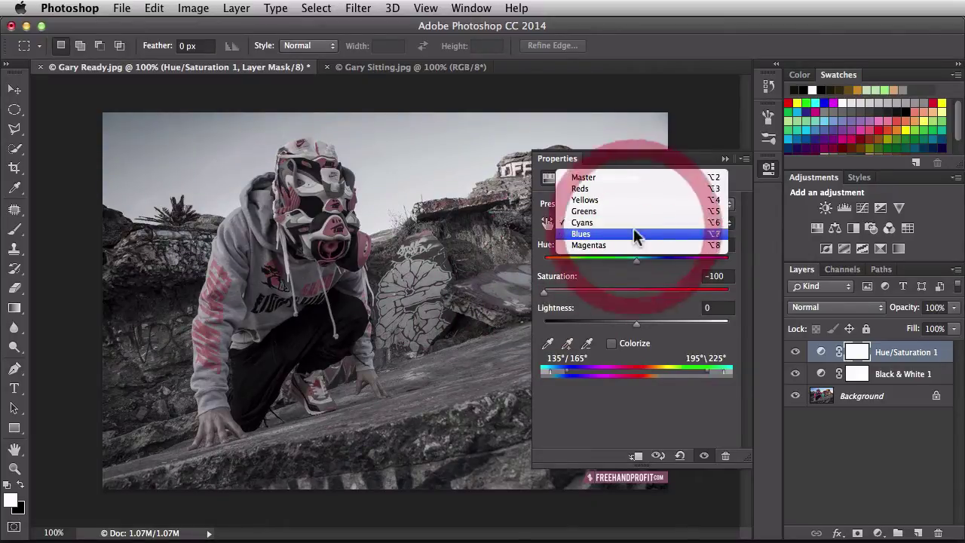
{"action": "left_click", "coordinate": [635, 237]}
{"action": "left_click_drag", "start_coordinate": [636, 287], "coordinate": [543, 294]}
{"action": "left_click", "coordinate": [628, 223]}
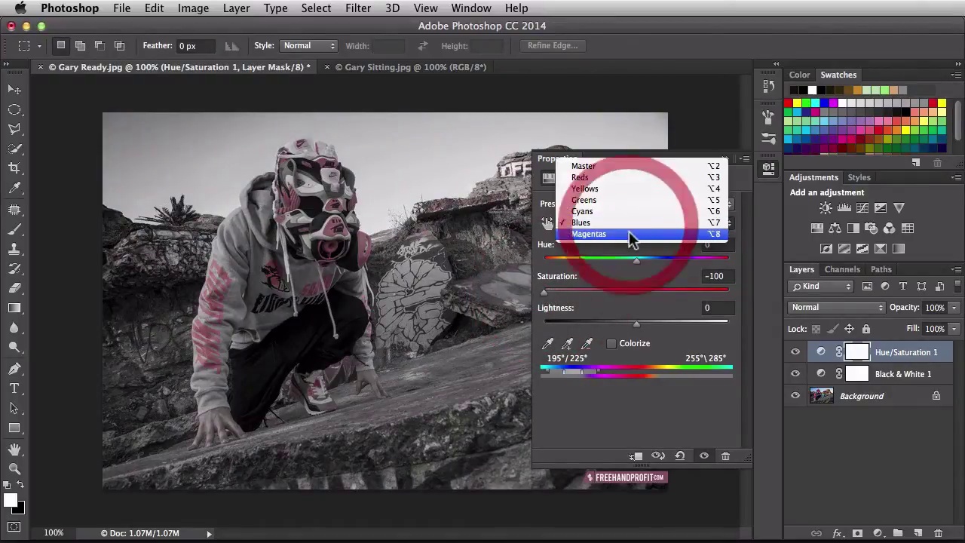
{"action": "left_click", "coordinate": [631, 238]}
{"action": "left_click_drag", "start_coordinate": [633, 289], "coordinate": [535, 288]}
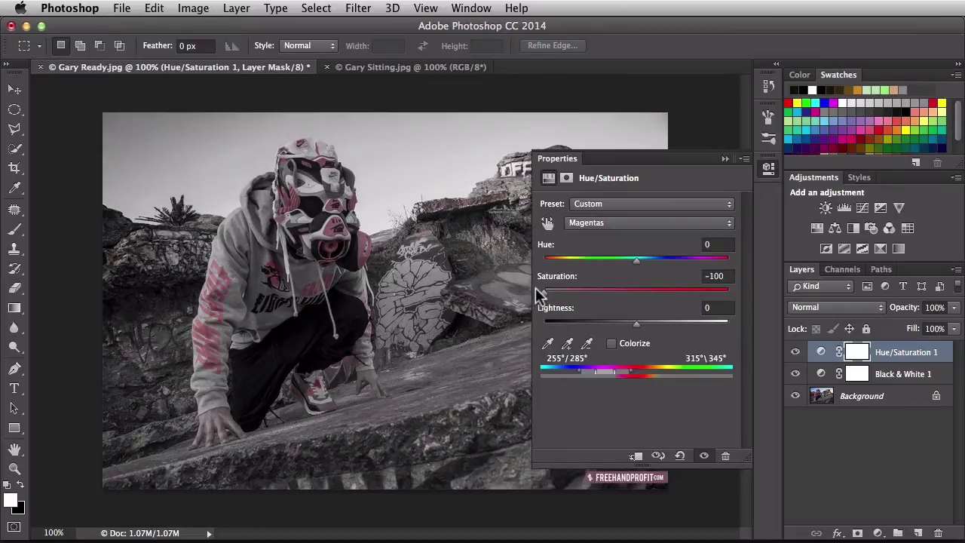
{"action": "left_click", "coordinate": [766, 172]}
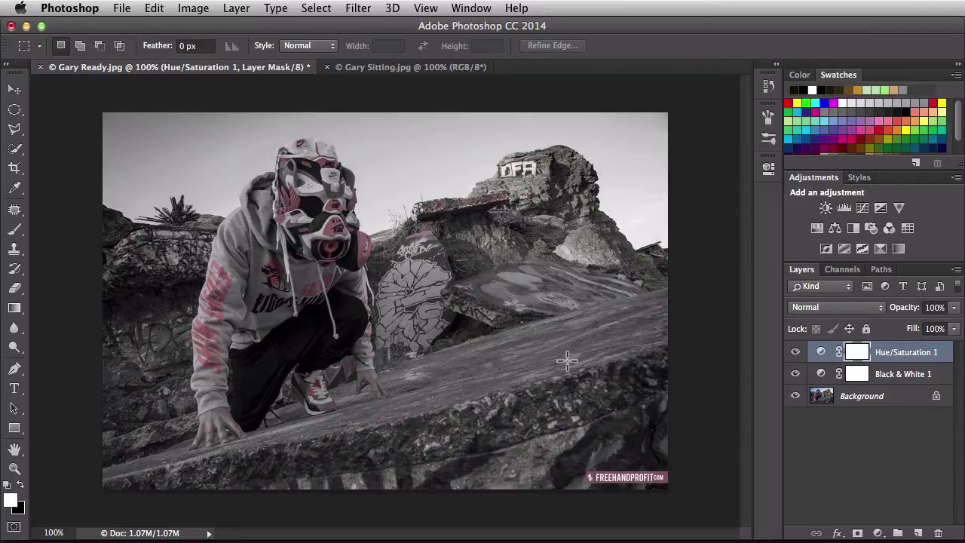
- Set the opacity of the Black & White adjustment layer to 54%
{"action": "left_click", "coordinate": [857, 372]}
{"action": "left_click_drag", "start_coordinate": [910, 311], "coordinate": [893, 308]}
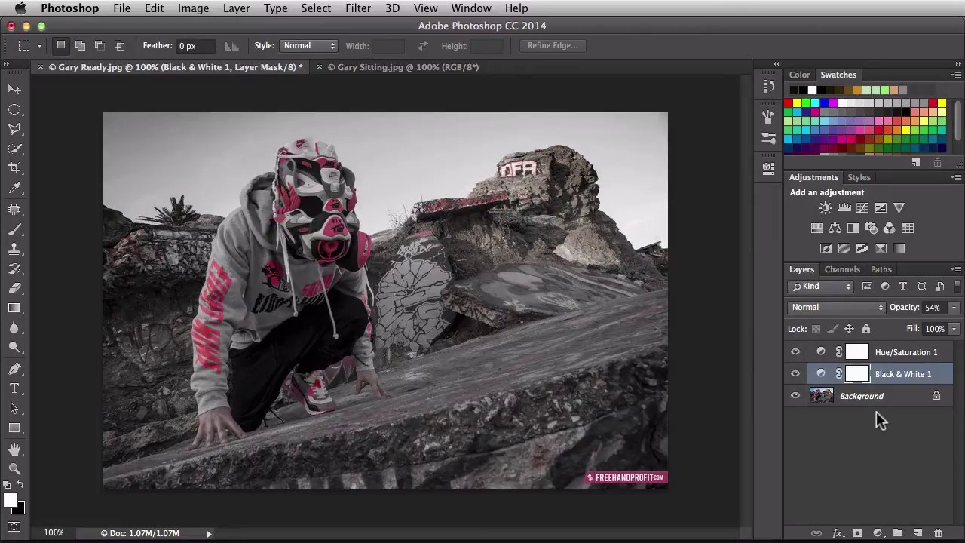
- Add a Color Balance layer above the Hue/Saturation layer, setting midtones to +21 on Cyan–Red and -20 on Yellow–Blue
{"action": "left_click", "coordinate": [860, 357]}
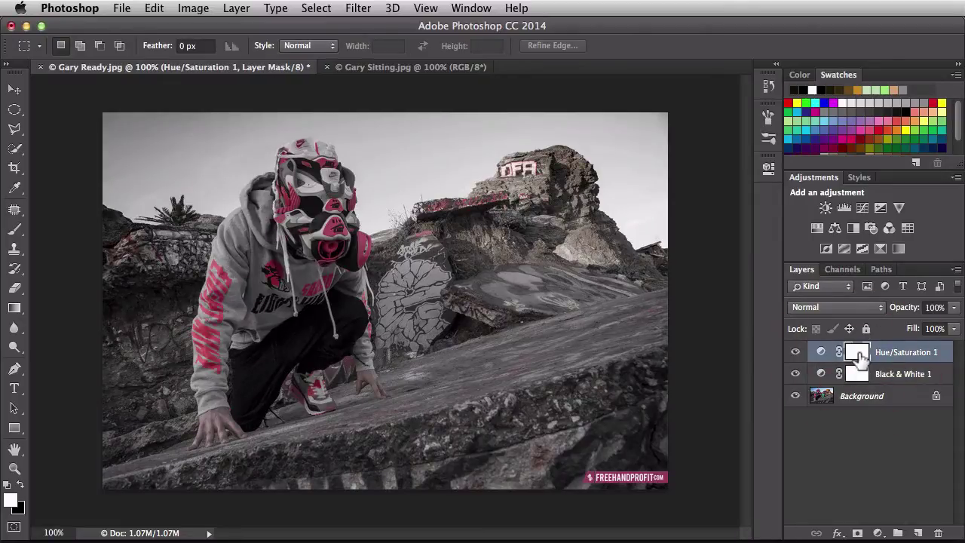
{"action": "left_click", "coordinate": [835, 229]}
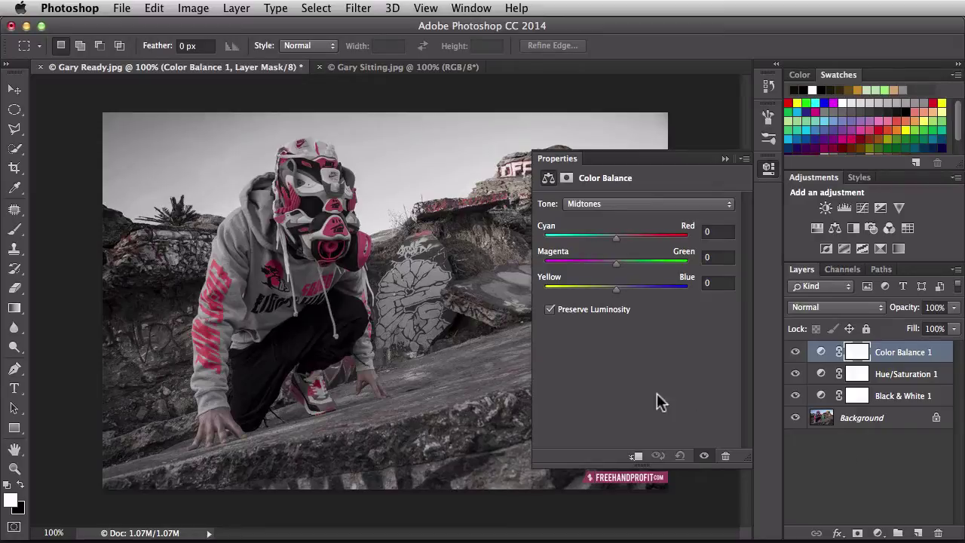
{"action": "left_click", "coordinate": [617, 241]}
{"action": "left_click_drag", "start_coordinate": [617, 241], "coordinate": [634, 243]}
{"action": "left_click_drag", "start_coordinate": [615, 288], "coordinate": [604, 288]}
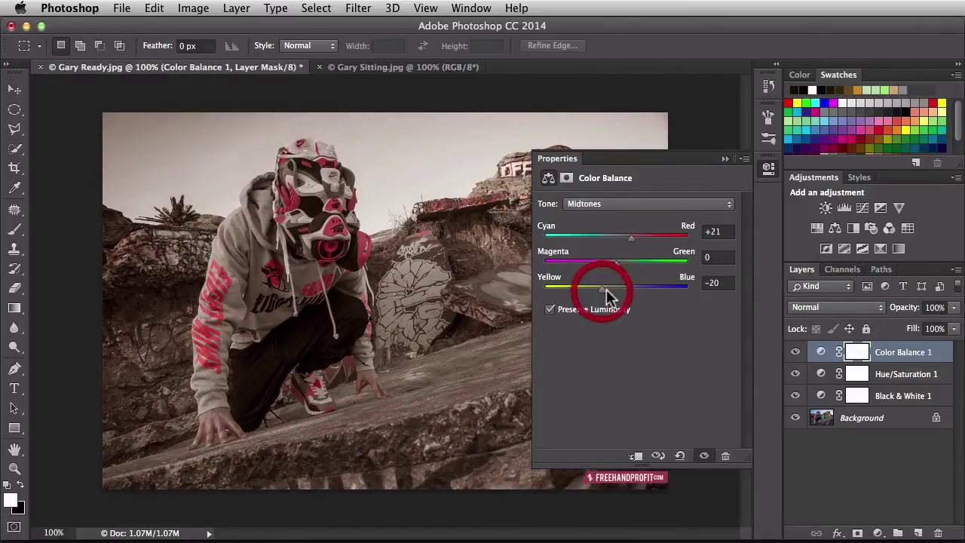
{"action": "left_click", "coordinate": [766, 170]}
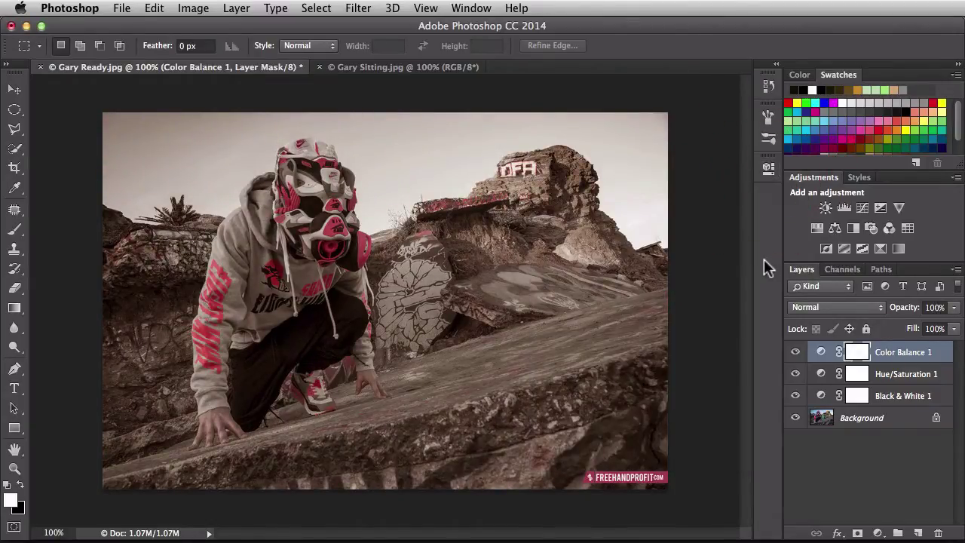
- Add a Levels adjustment layer on top and set its midtone input level to 0.93
{"action": "left_click", "coordinate": [844, 209]}
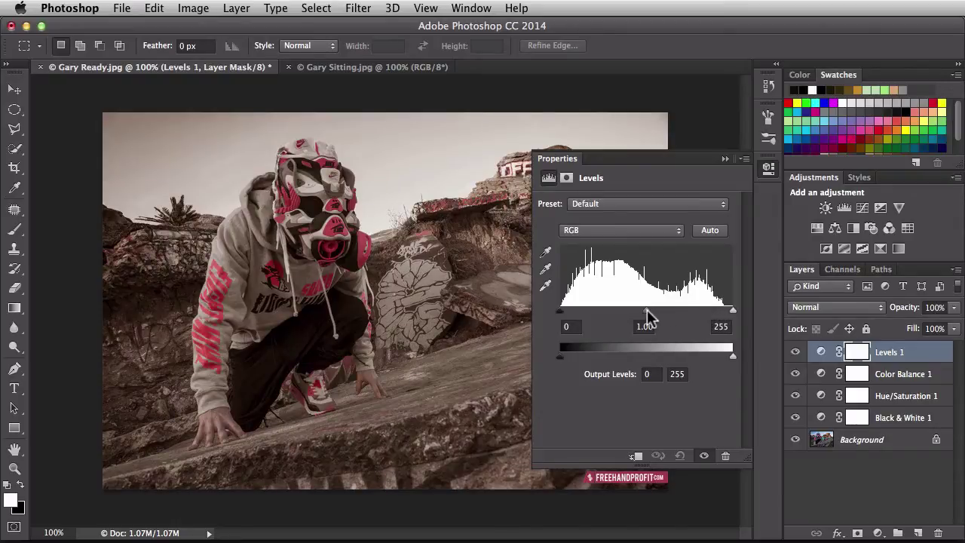
{"action": "mouse_move", "coordinate": [648, 317]}
{"action": "left_mouse_down"}
{"action": "mouse_move", "coordinate": [637, 315]}
{"action": "mouse_move", "coordinate": [651, 318]}
{"action": "left_mouse_up"}
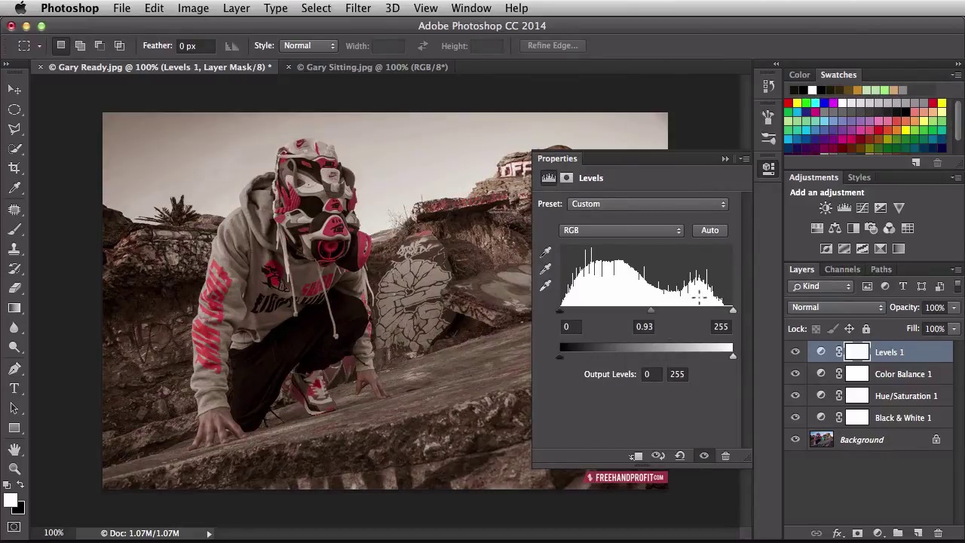
{"action": "left_click", "coordinate": [768, 168]}
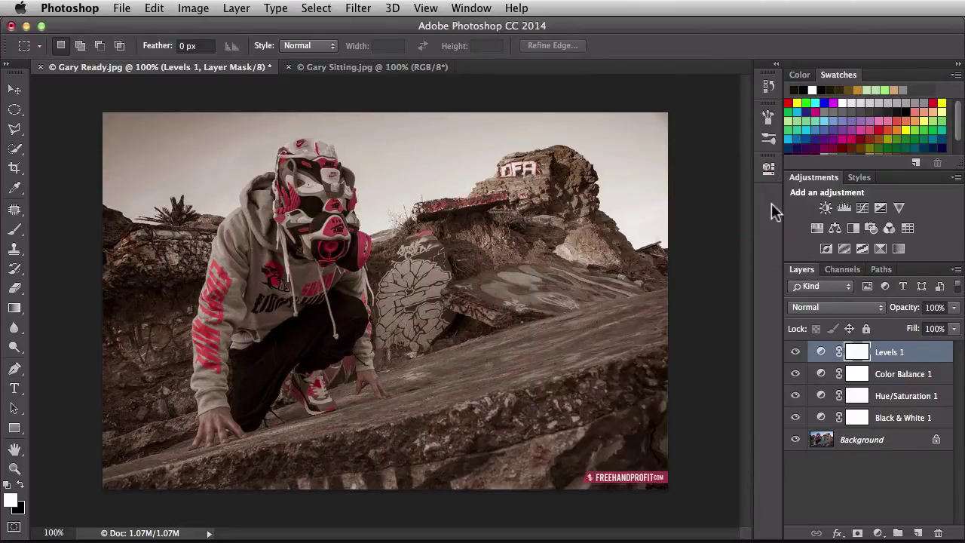
- Add a Curves adjustment layer and fine-tune the dark tones with on-image adjustment at the trousers and mask
{"action": "left_click", "coordinate": [861, 208]}
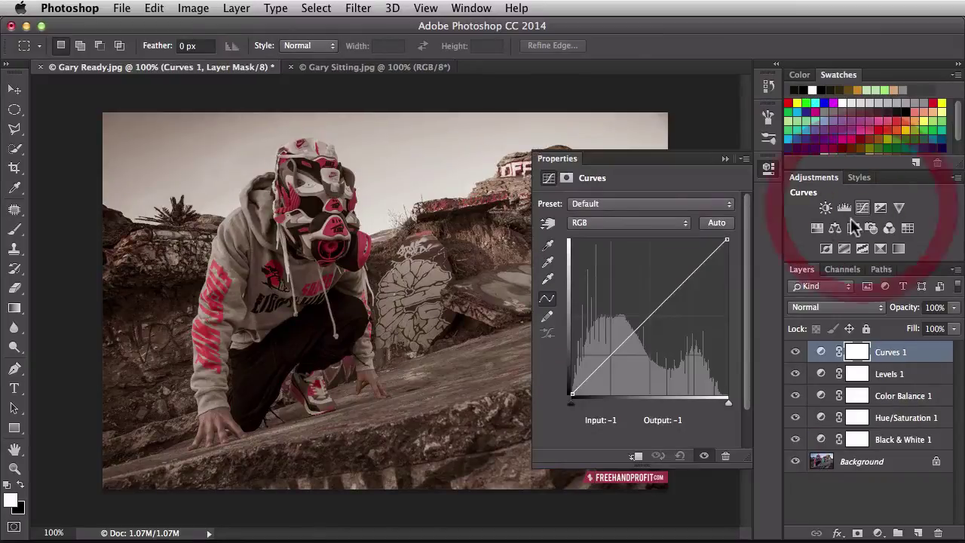
{"action": "left_click", "coordinate": [548, 224]}
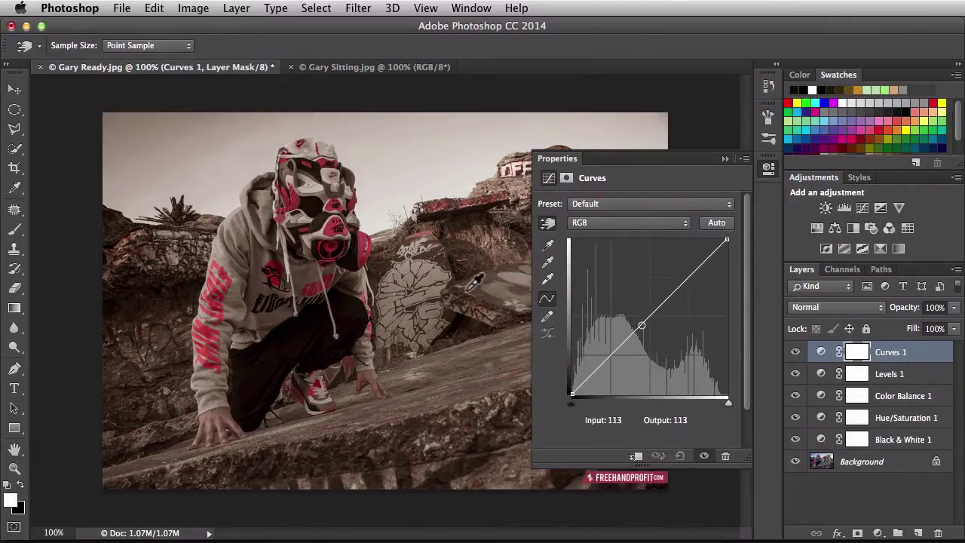
{"action": "left_click_drag", "start_coordinate": [271, 352], "coordinate": [270, 349]}
{"action": "left_click", "coordinate": [346, 394]}
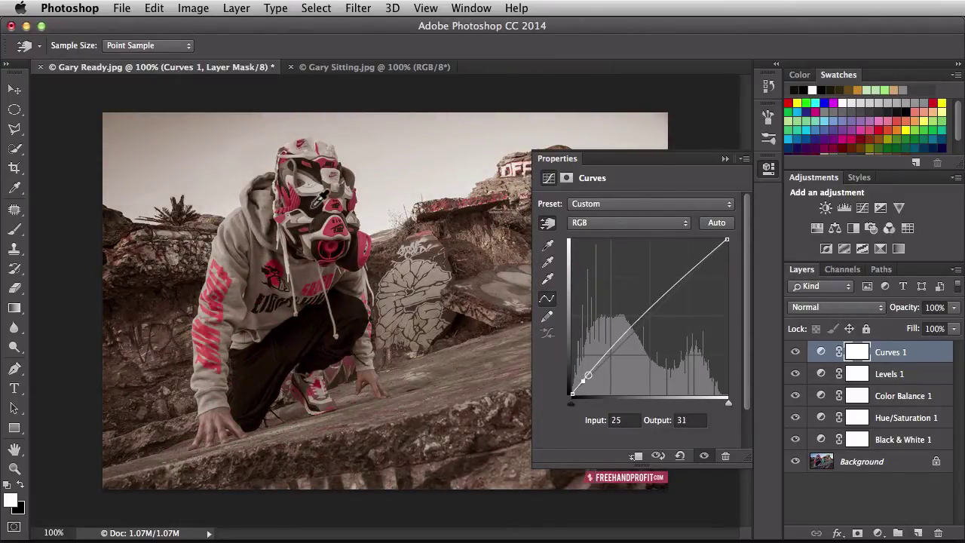
{"action": "key", "text": "ctrl+z"}
{"action": "left_click", "coordinate": [312, 210]}
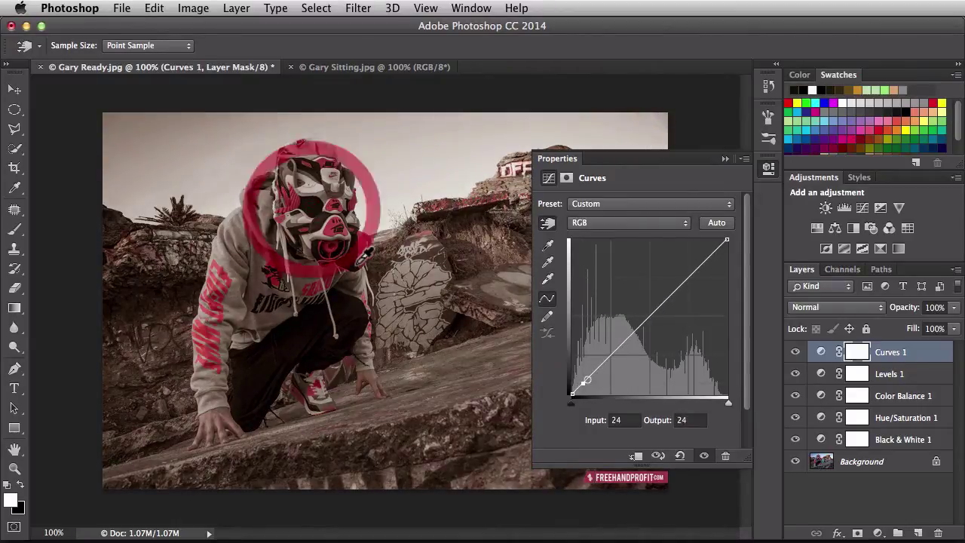
{"action": "left_click", "coordinate": [763, 175]}
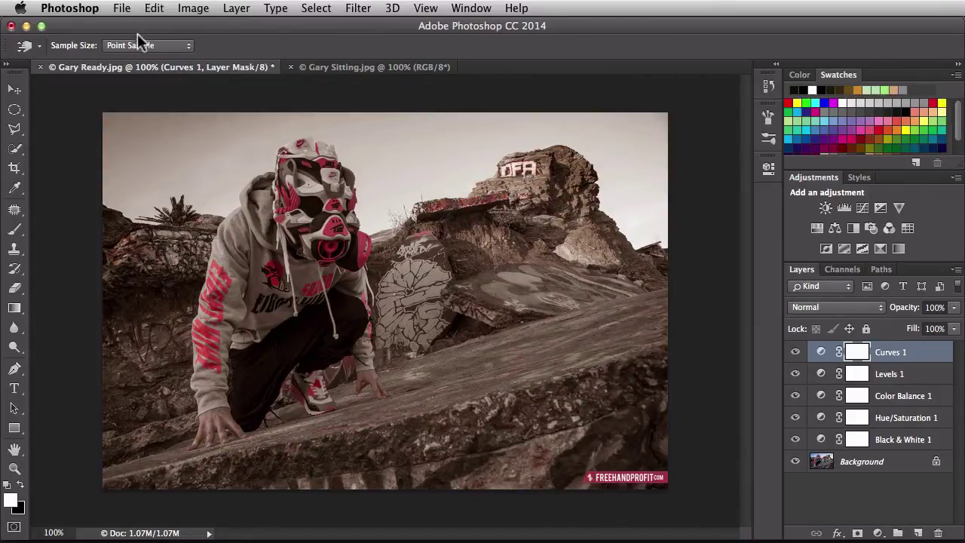
- Start a Color Lookup Tables export of the graded photo with 64 grid points and High quality
{"action": "left_click", "coordinate": [122, 8]}
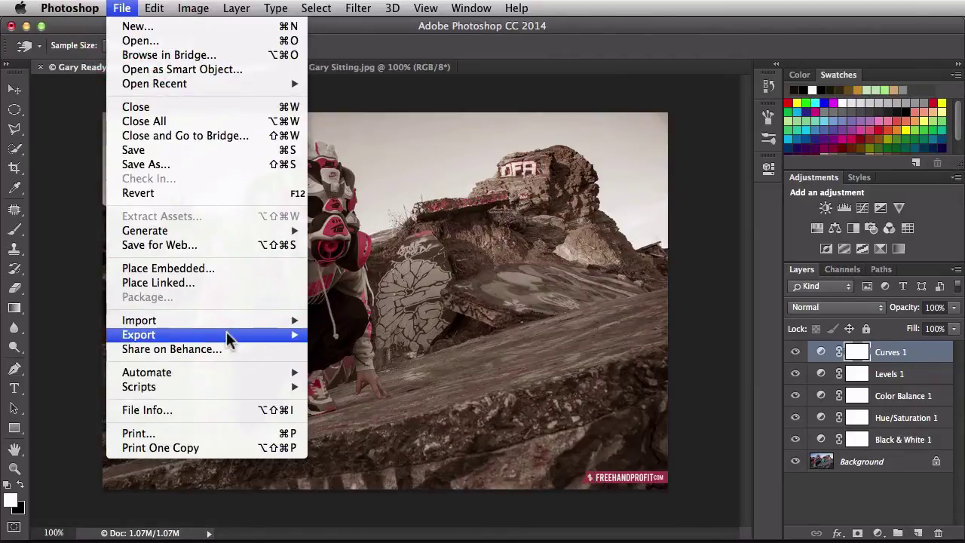
{"action": "mouse_move", "coordinate": [226, 334]}
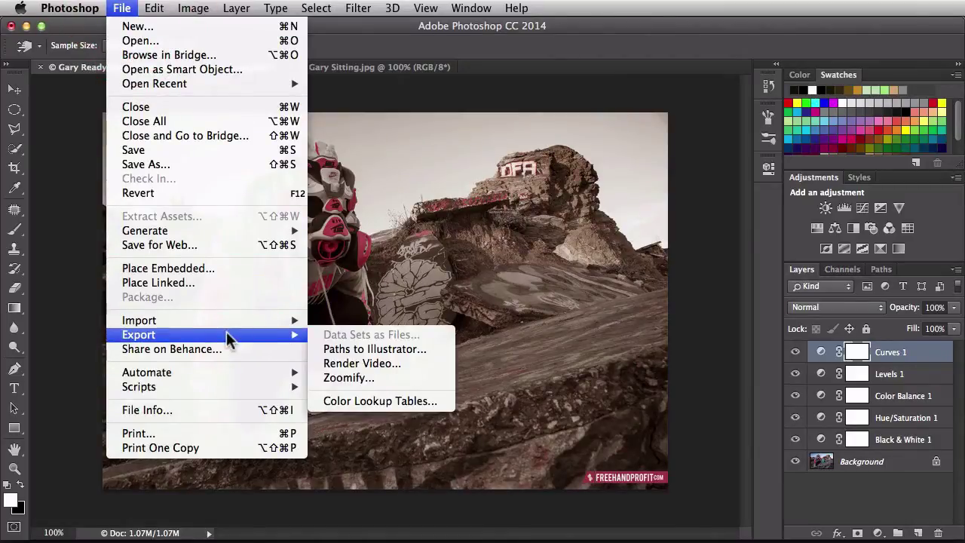
{"action": "left_click", "coordinate": [442, 401]}
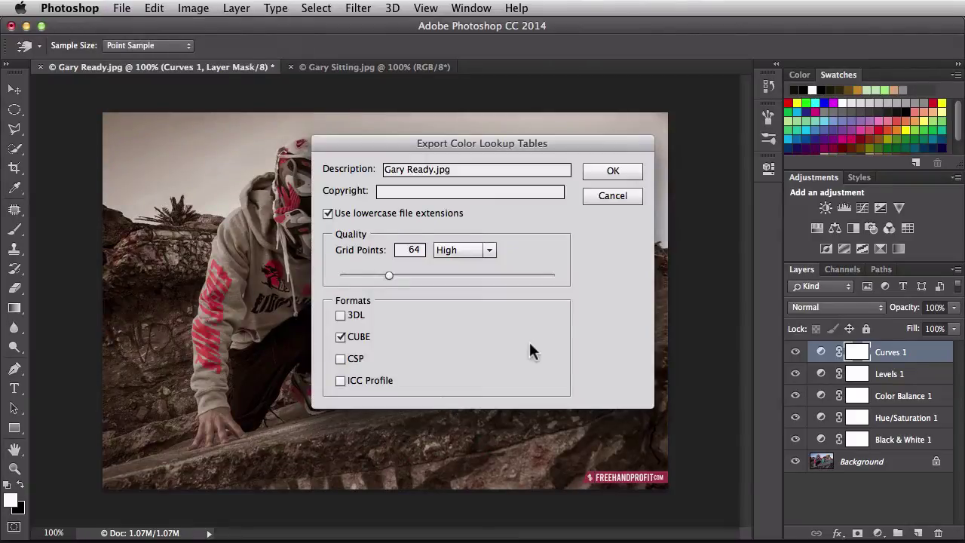
{"action": "left_click", "coordinate": [416, 191]}
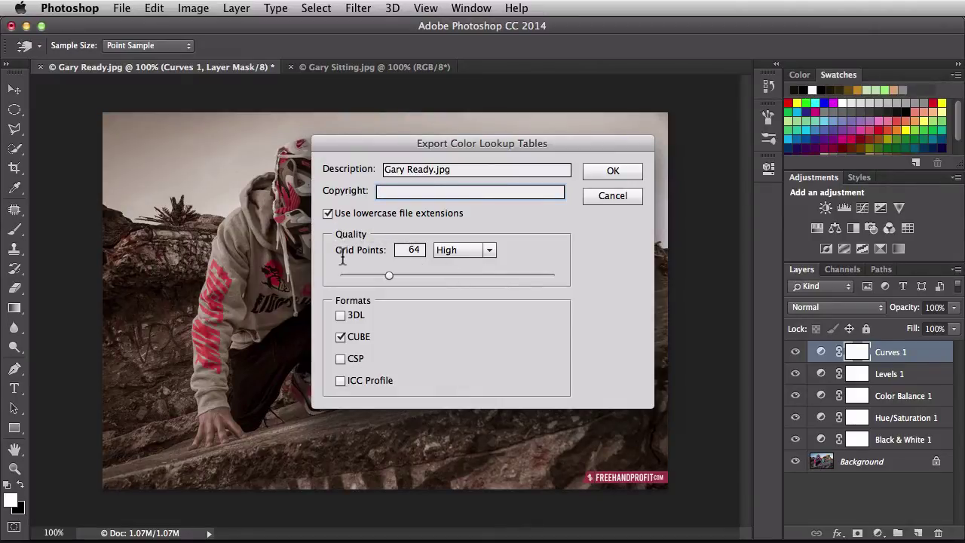
{"action": "left_click", "coordinate": [487, 251]}
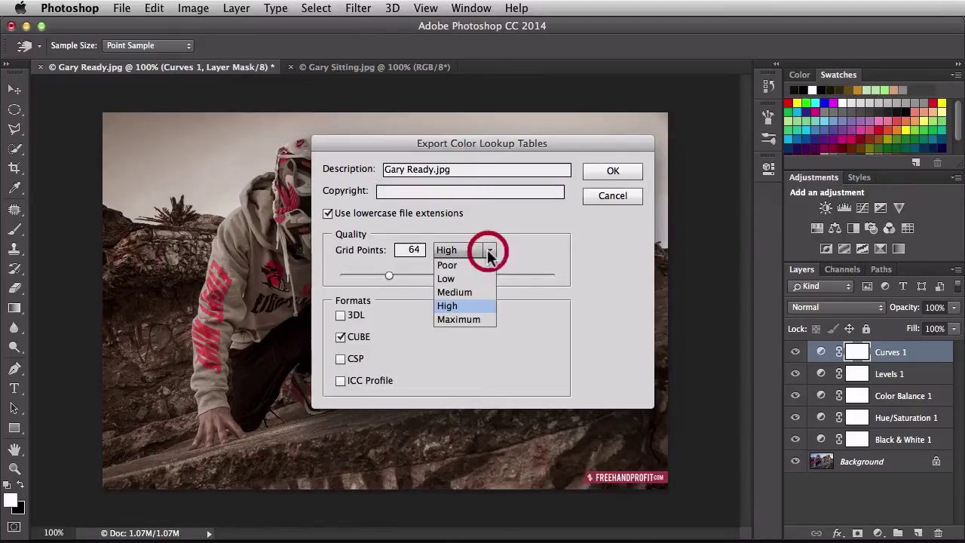
{"action": "left_click", "coordinate": [477, 304]}
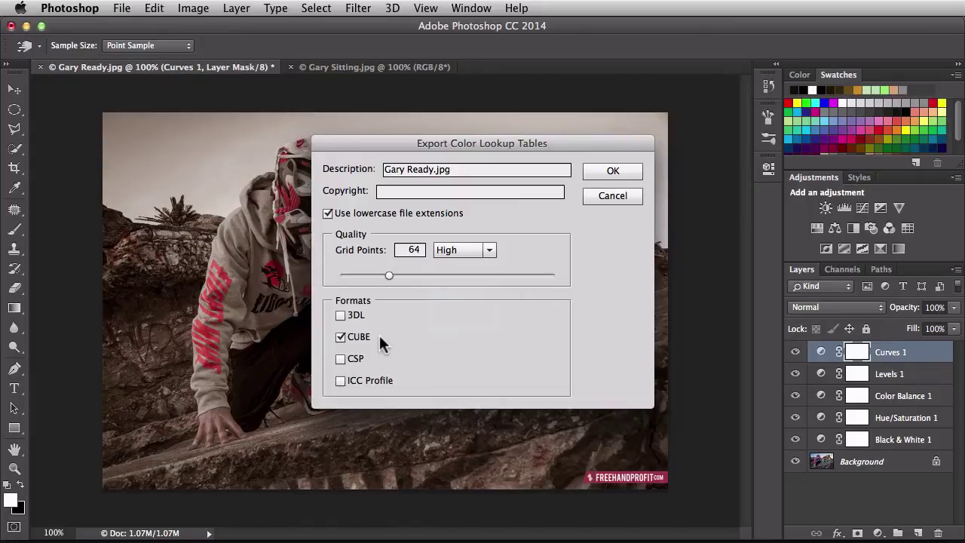
{"action": "left_click", "coordinate": [340, 316]}
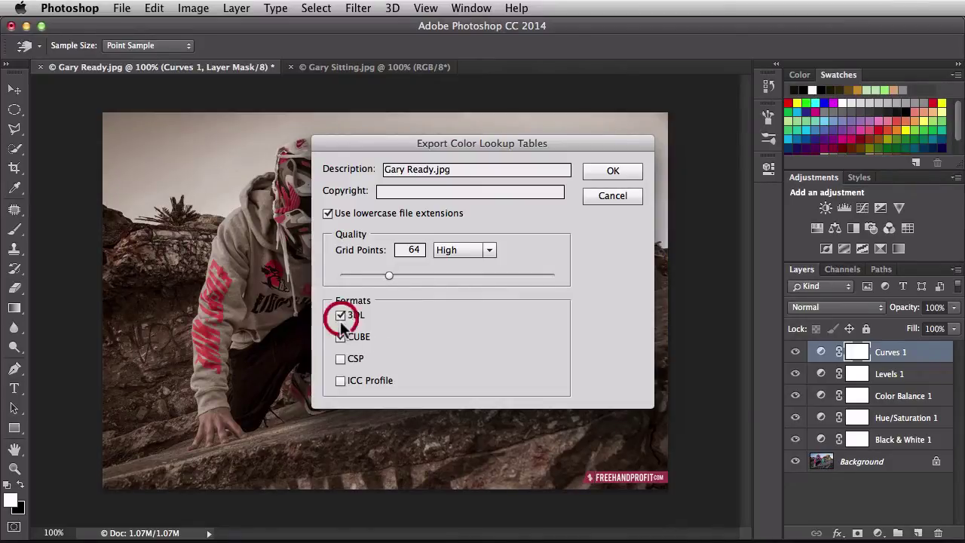
{"action": "left_click", "coordinate": [340, 359]}
{"action": "left_click", "coordinate": [338, 382]}
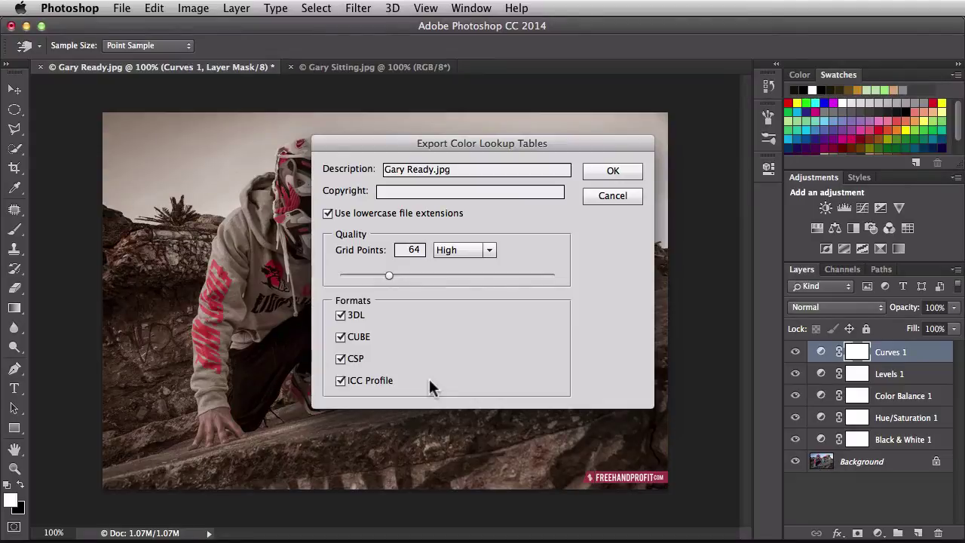
{"action": "left_click", "coordinate": [341, 380]}
{"action": "left_click", "coordinate": [340, 359]}
{"action": "left_click", "coordinate": [340, 315]}
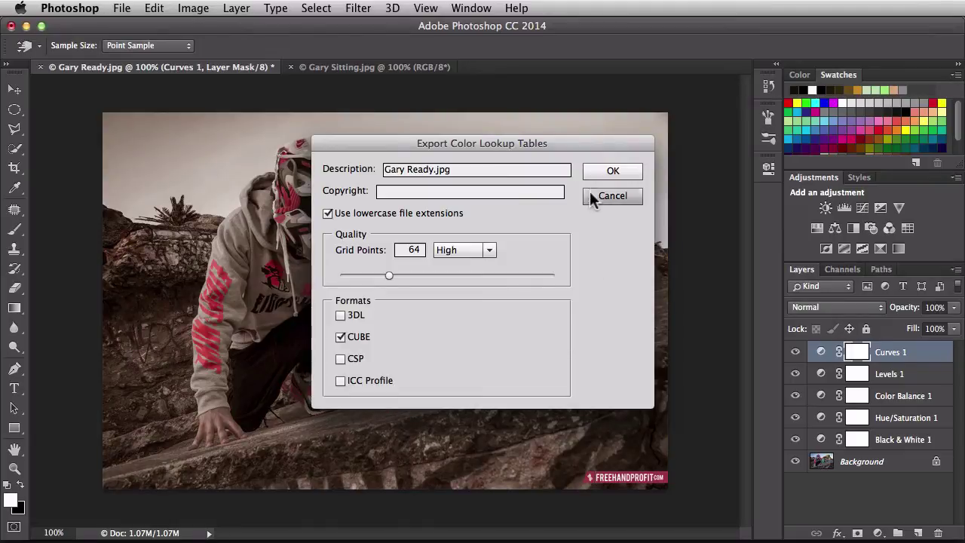
- Confirm the export settings and save the lookup table as Gary Ready in a new Desktop folder named LUTs
{"action": "left_click", "coordinate": [612, 170]}
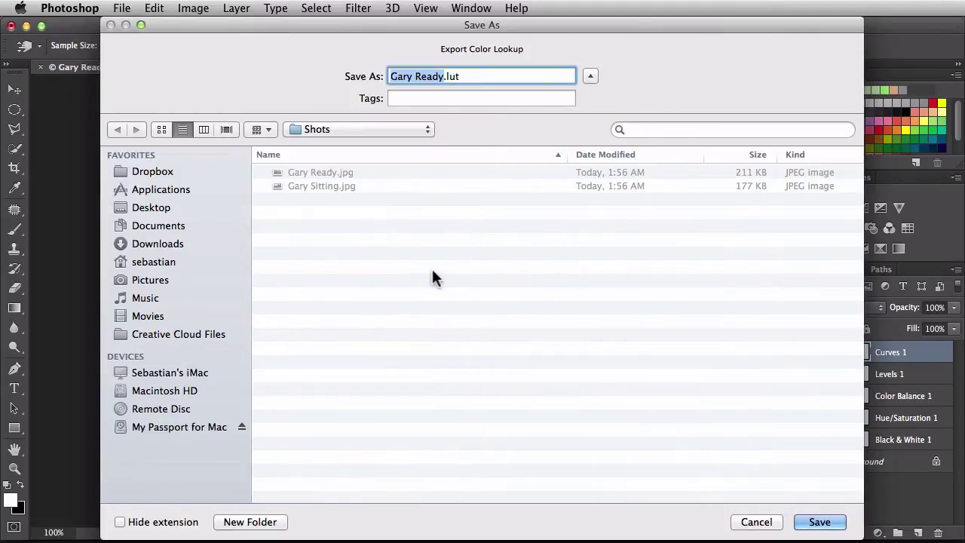
{"action": "left_click", "coordinate": [157, 209]}
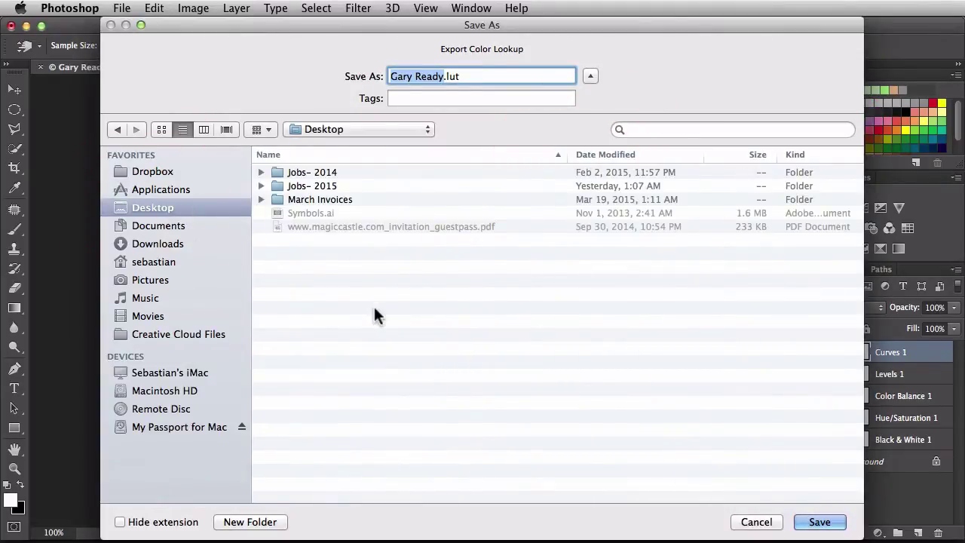
{"action": "left_click", "coordinate": [254, 521]}
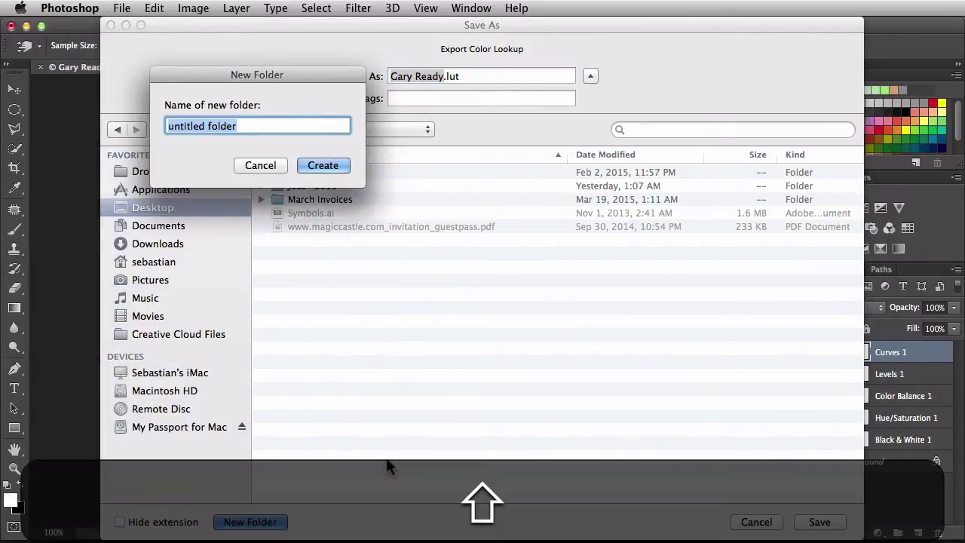
{"action": "type", "text": "LUTs"}
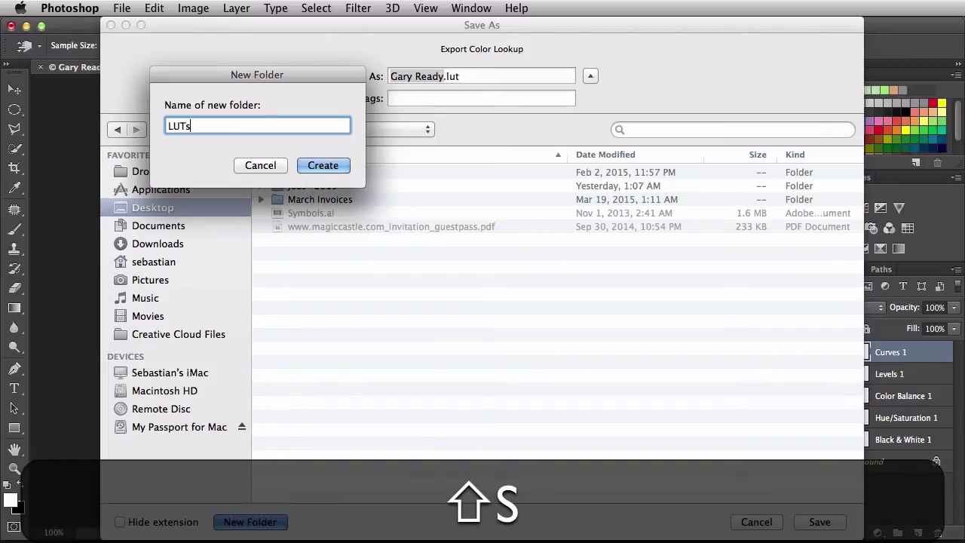
{"action": "key", "text": "Return"}
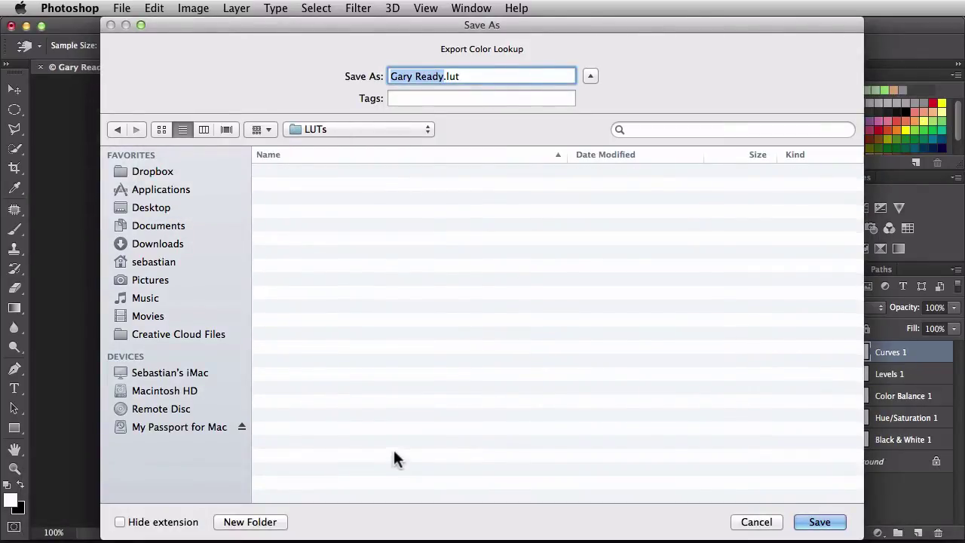
{"action": "left_click", "coordinate": [820, 521]}
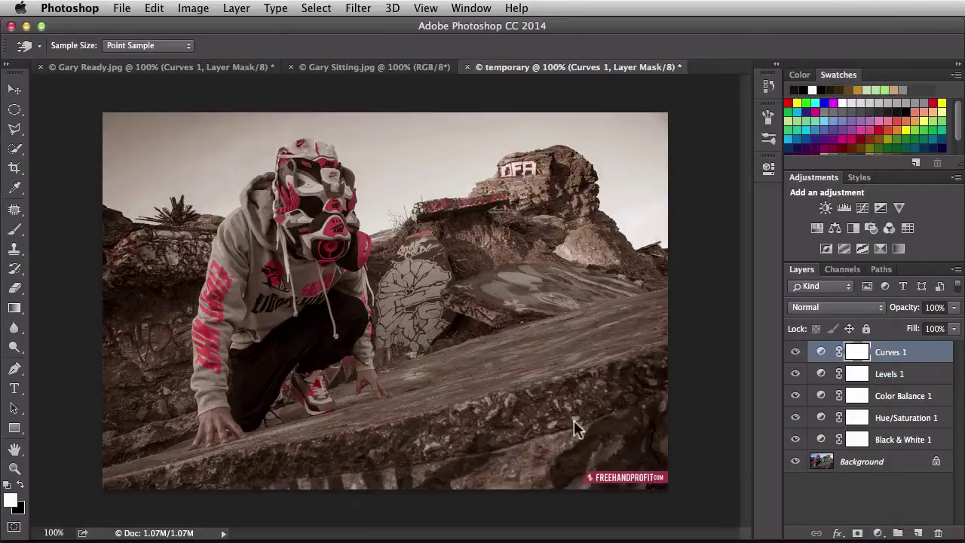
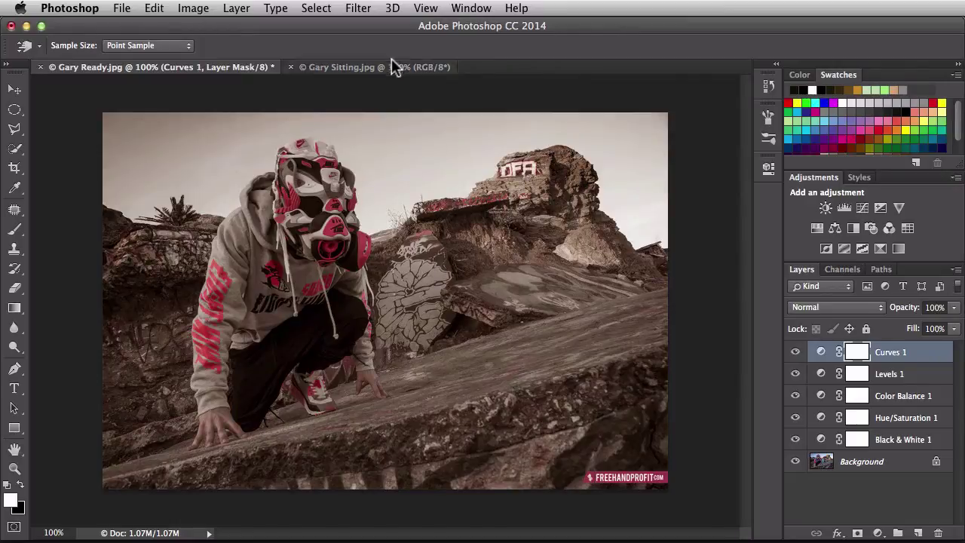
- Switch to the Gary Sitting.jpg document and add a Color Lookup adjustment layer above its background
{"action": "left_click", "coordinate": [389, 67]}
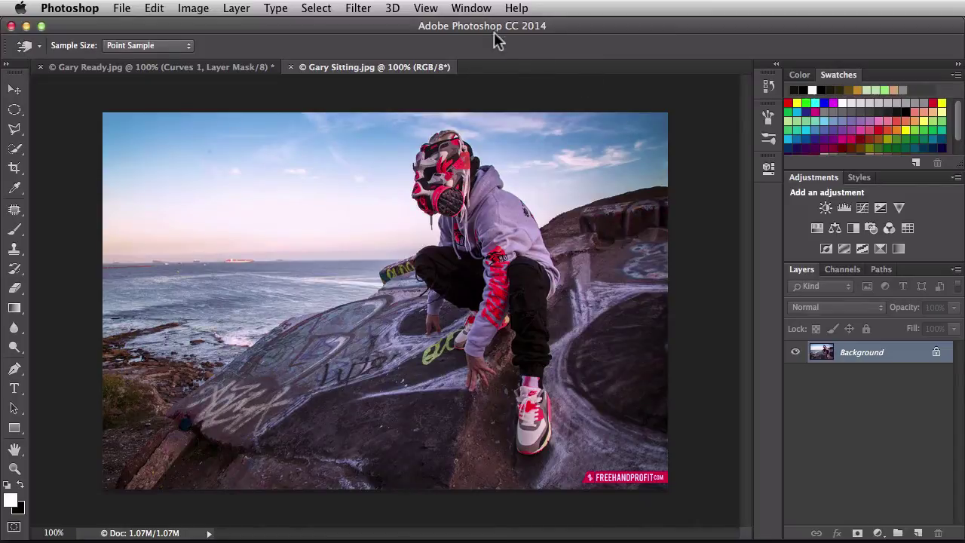
{"action": "left_click", "coordinate": [482, 8]}
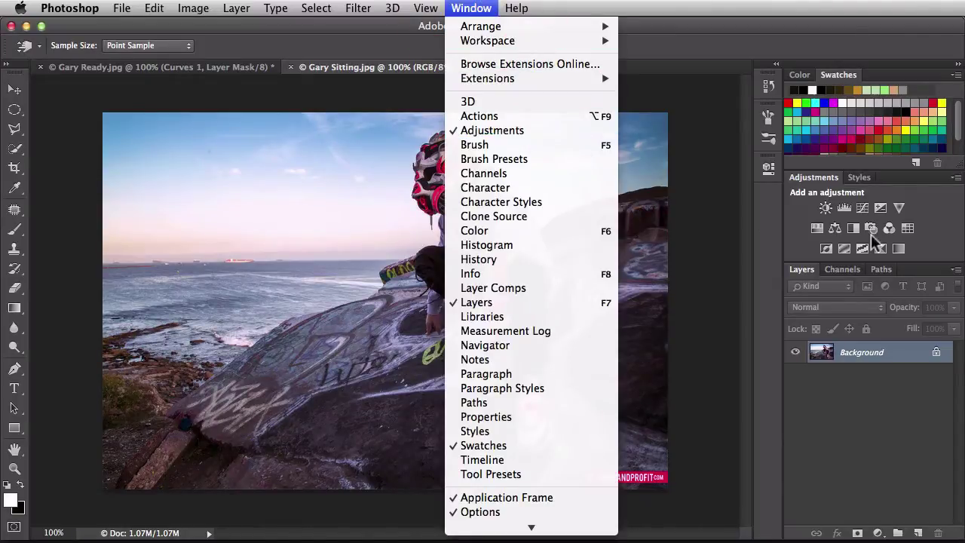
{"action": "left_click", "coordinate": [957, 237]}
{"action": "left_click", "coordinate": [908, 227]}
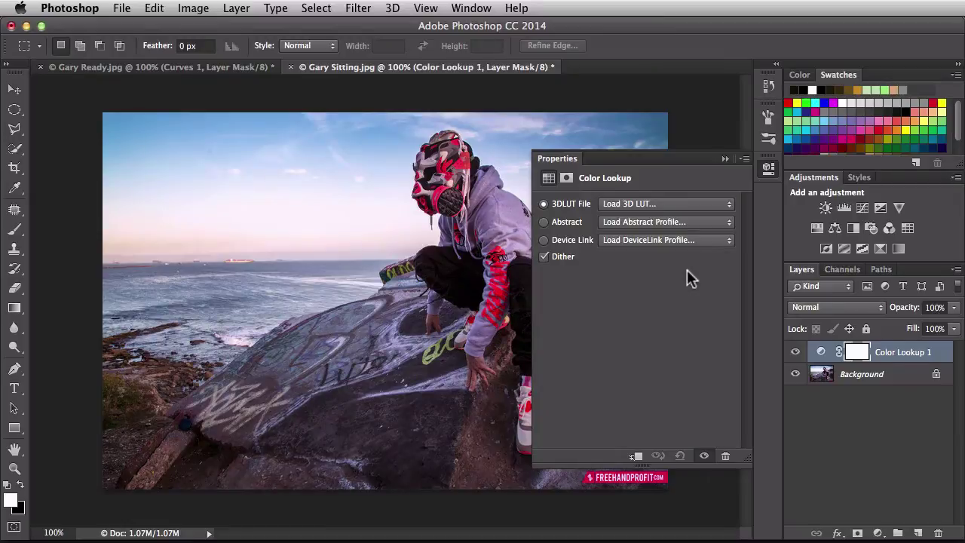
- Load Gary Ready.cube from the Desktop's LUTs folder as the 3D LUT of the Color Lookup layer
{"action": "left_click", "coordinate": [728, 204]}
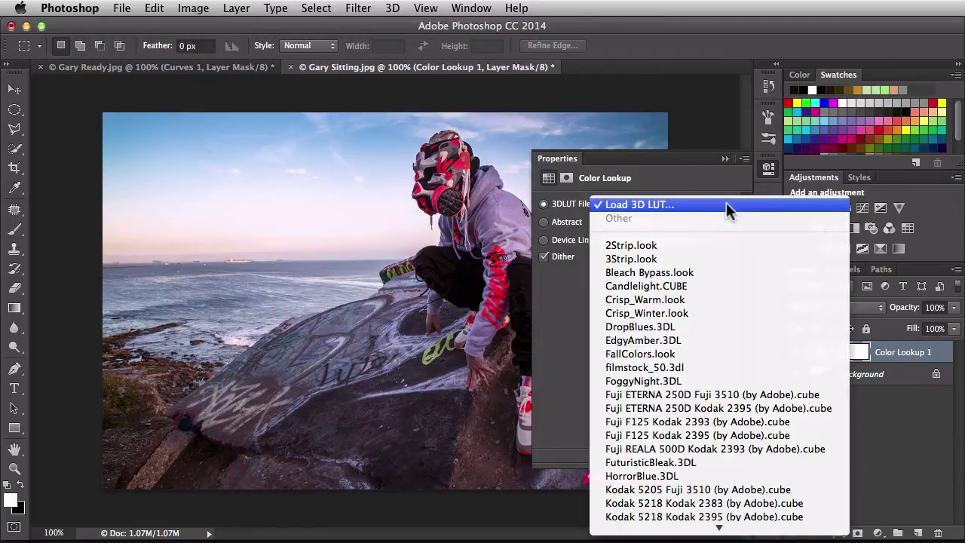
{"action": "left_click", "coordinate": [726, 204]}
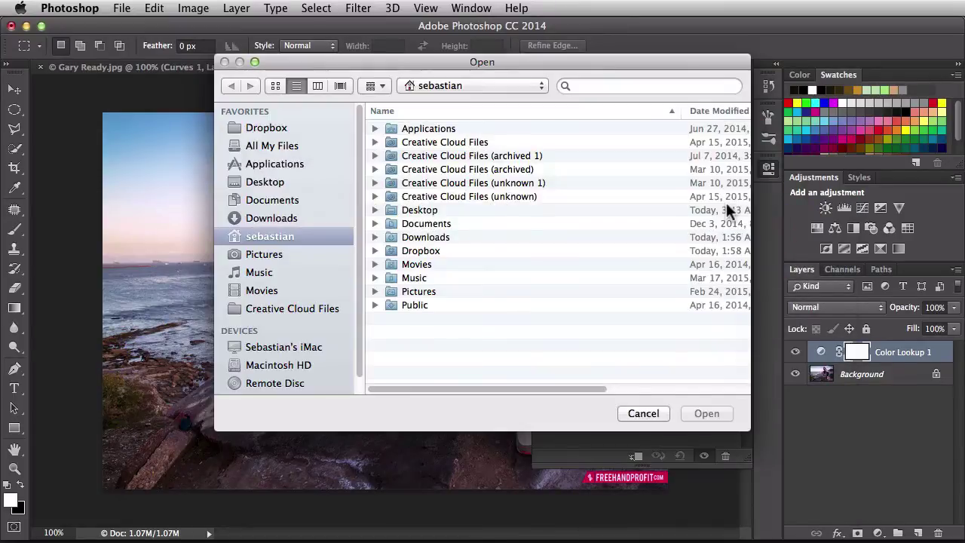
{"action": "left_click", "coordinate": [290, 182]}
{"action": "double_click", "coordinate": [409, 157]}
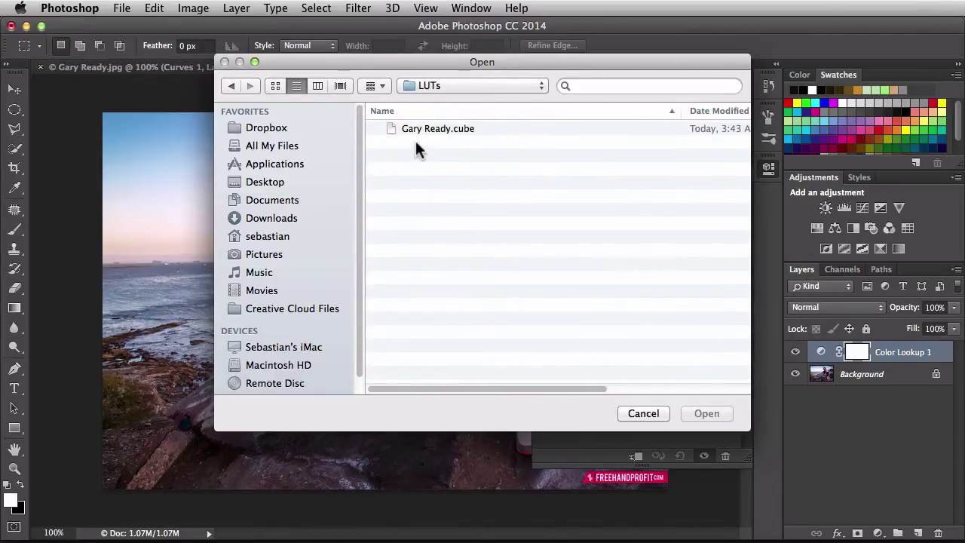
{"action": "left_click", "coordinate": [432, 128]}
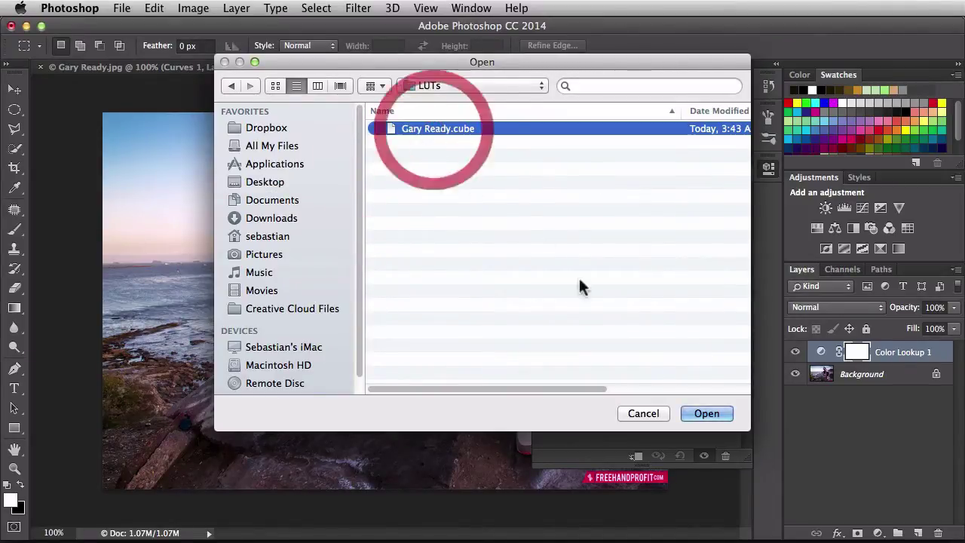
{"action": "left_click", "coordinate": [697, 414]}
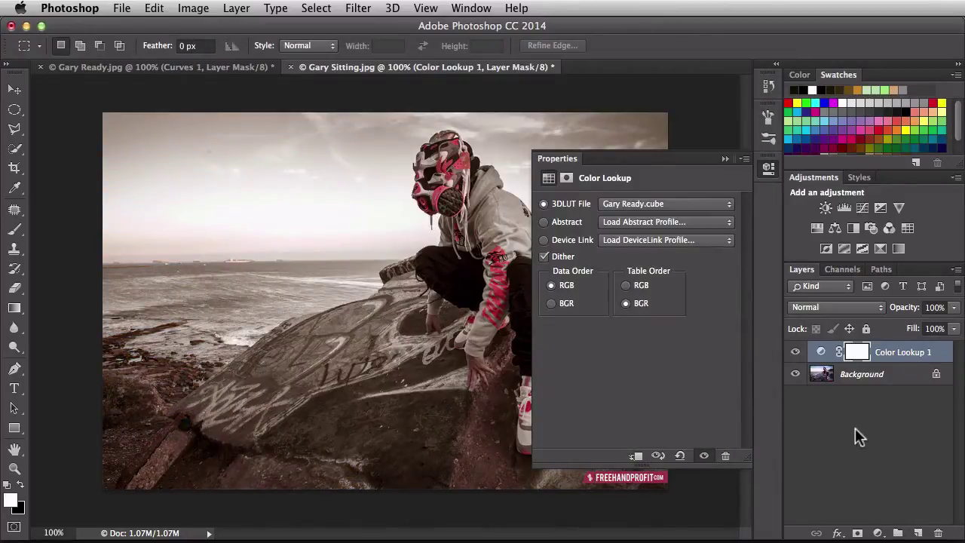
- Compare the full photo with and without the Color Lookup layer, leaving the layer visible
{"action": "left_click", "coordinate": [768, 169]}
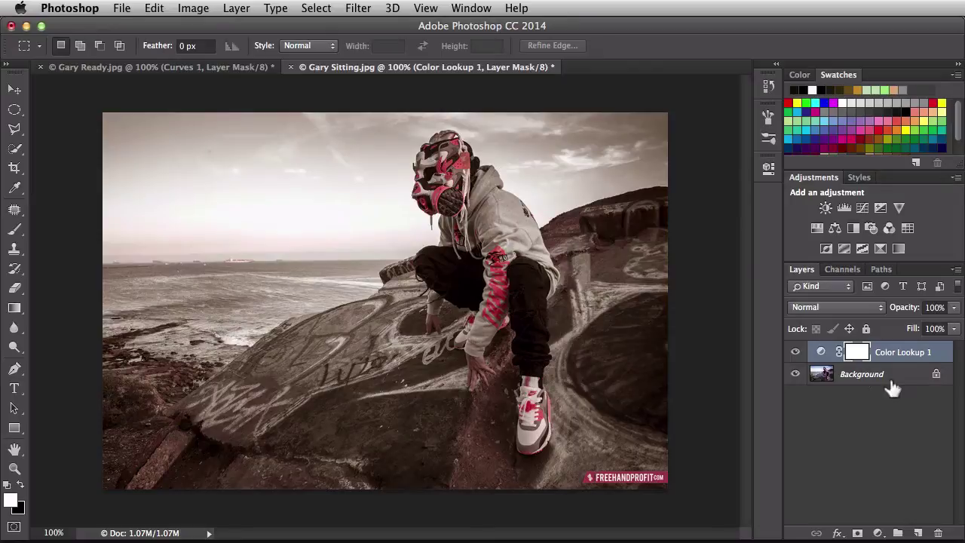
{"action": "left_click", "coordinate": [796, 352]}
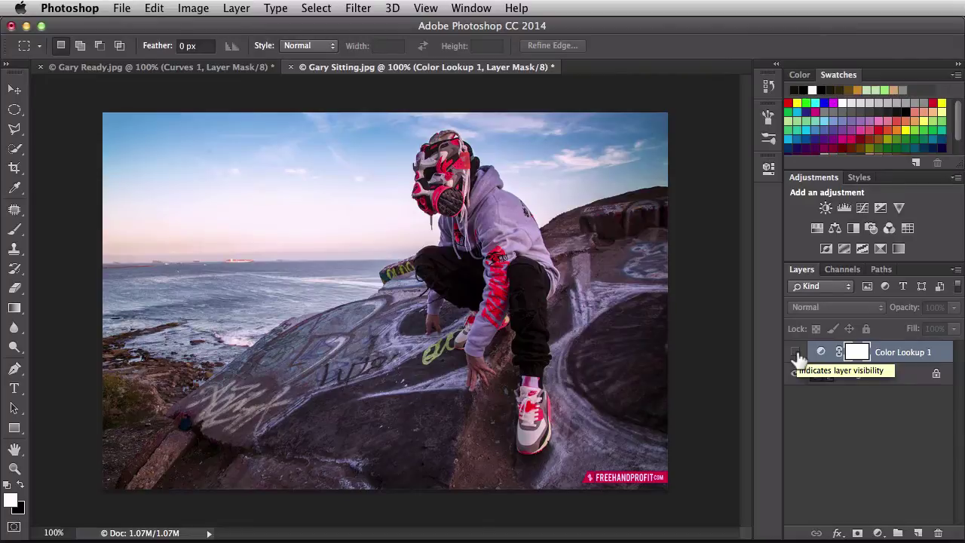
{"action": "left_click", "coordinate": [796, 352]}
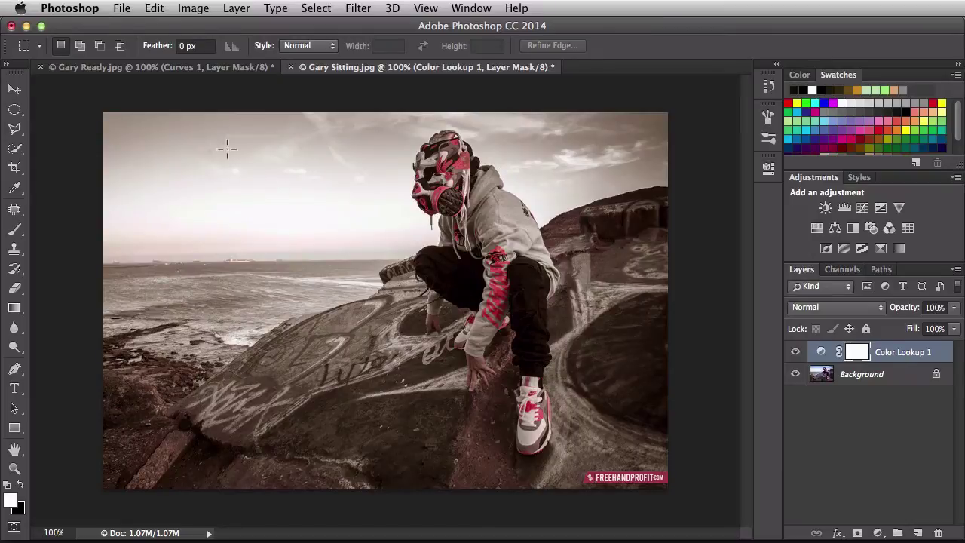
- Convert the locked Background of Gary Ready.jpg to a regular layer and try to export Color Lookup Tables
{"action": "left_click", "coordinate": [146, 67]}
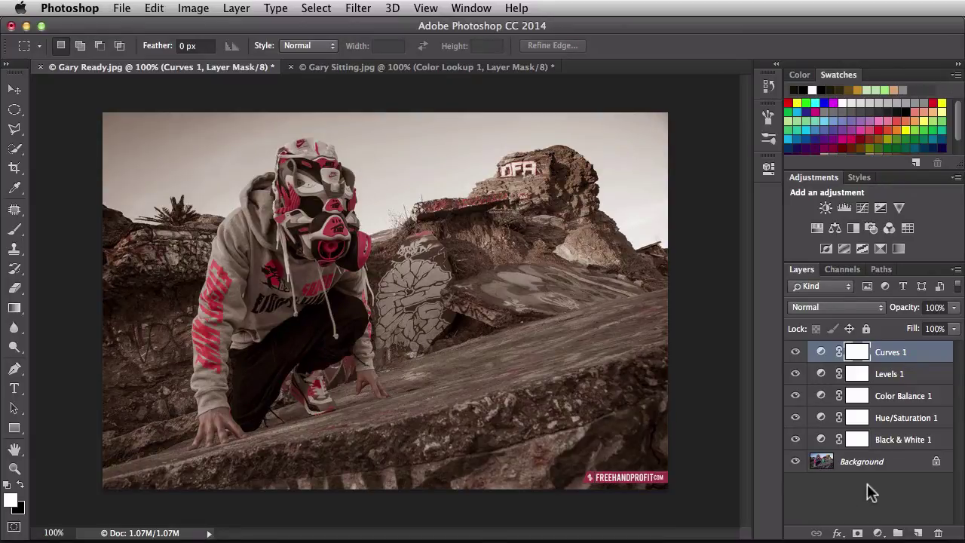
{"action": "left_click", "coordinate": [935, 462]}
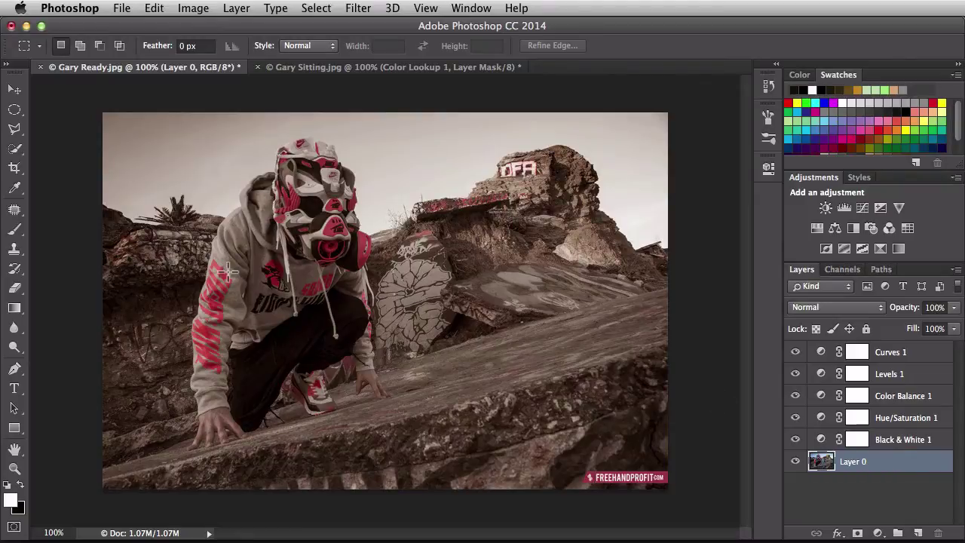
{"action": "left_click", "coordinate": [120, 9]}
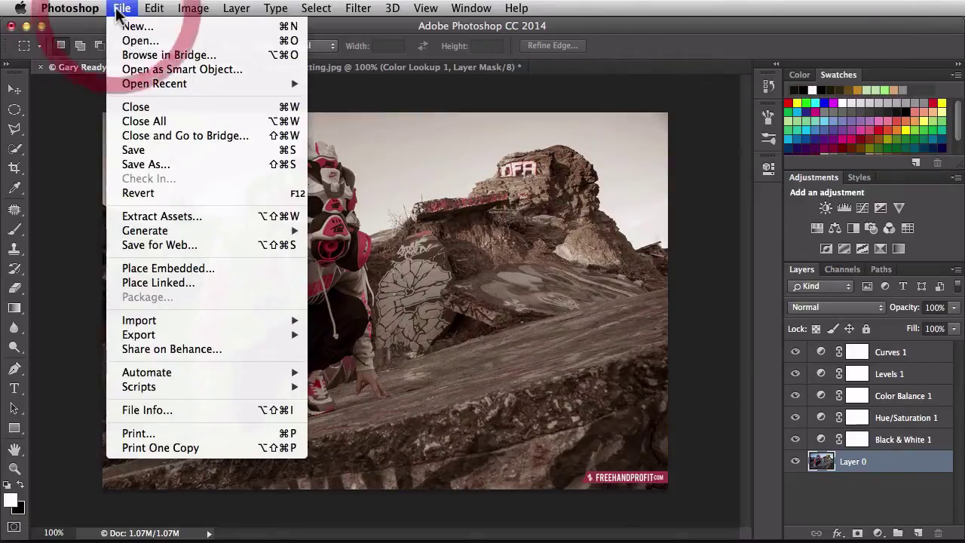
{"action": "mouse_move", "coordinate": [189, 334]}
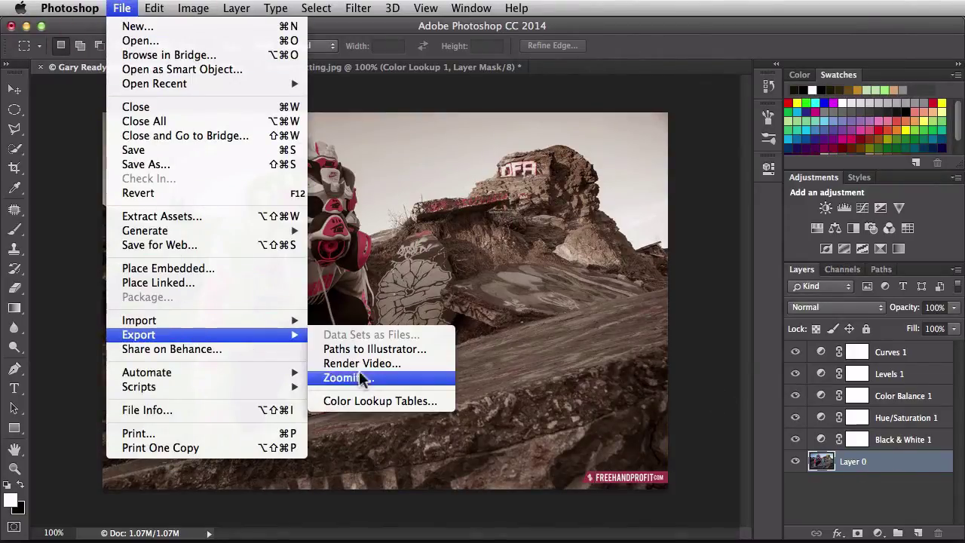
{"action": "left_click", "coordinate": [444, 400]}
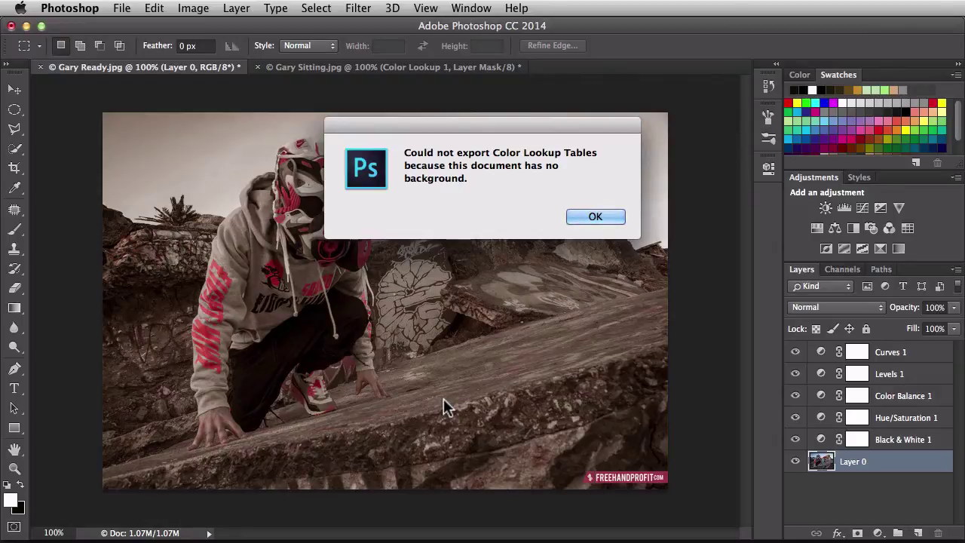
{"action": "left_click", "coordinate": [577, 216]}
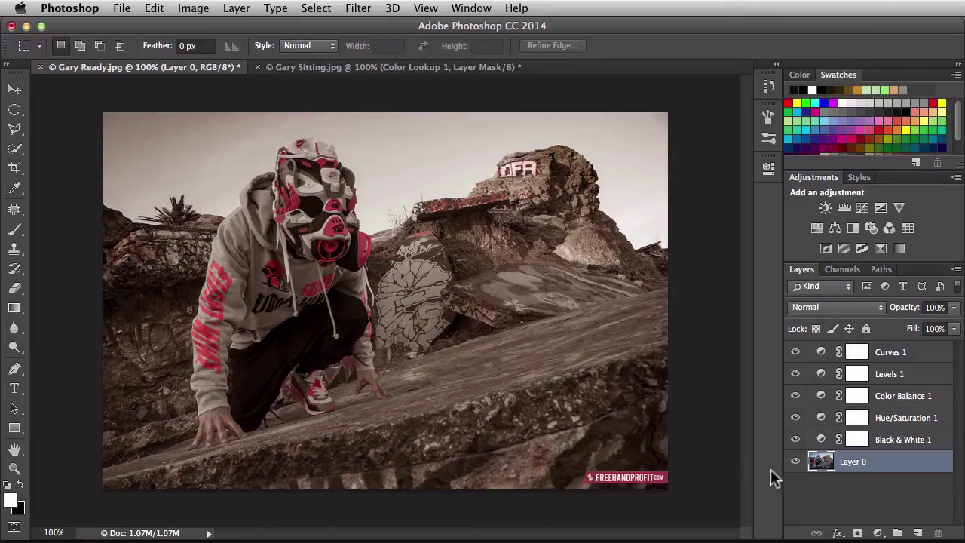
- Hide all five adjustment layers in Gary Ready.jpg and load the outline of Layer 0 as a selection
{"action": "left_click_drag", "start_coordinate": [796, 440], "coordinate": [795, 350]}
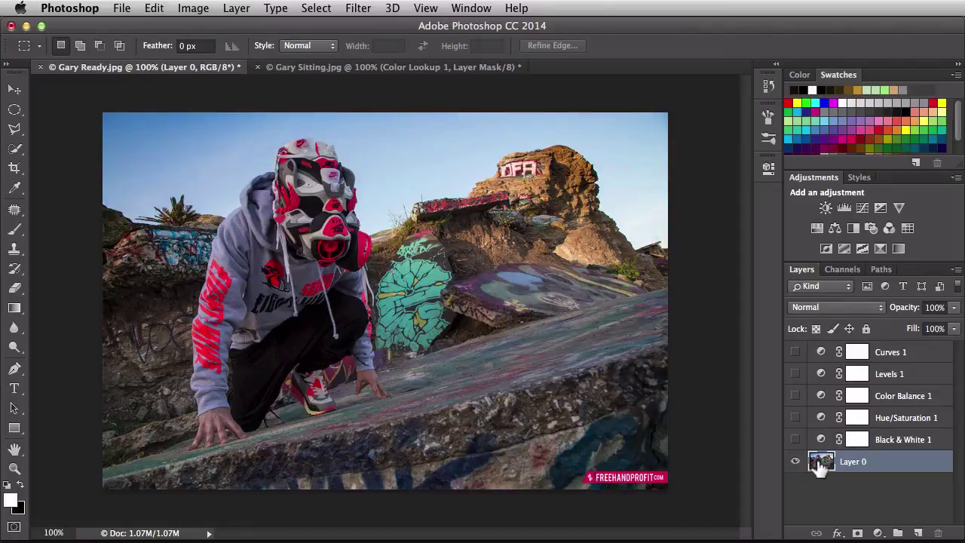
{"action": "left_click", "coordinate": [820, 464], "text": "super"}
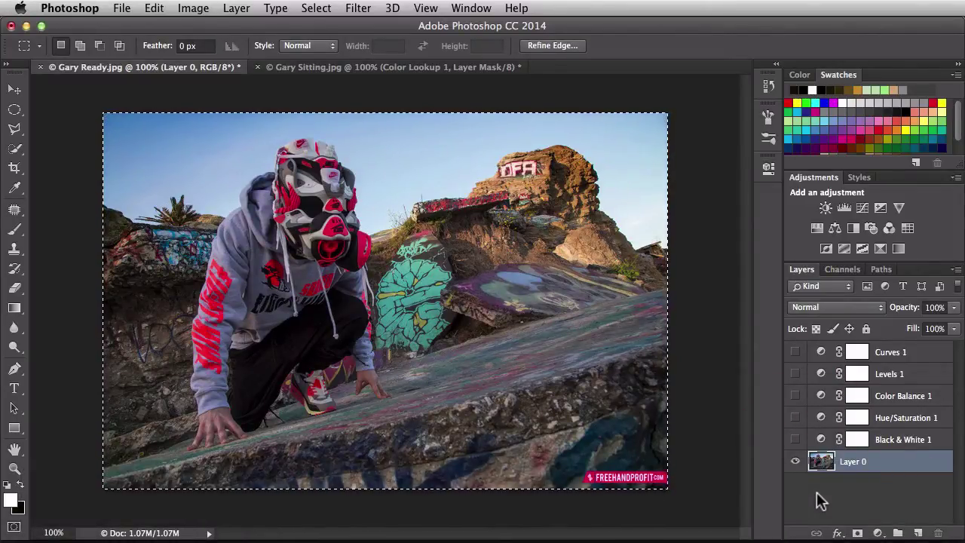
- Copy the selected photo from Layer 0 and paste it into a new 750 × 500 pixel RGB document with a black background
{"action": "key", "text": "super+c"}
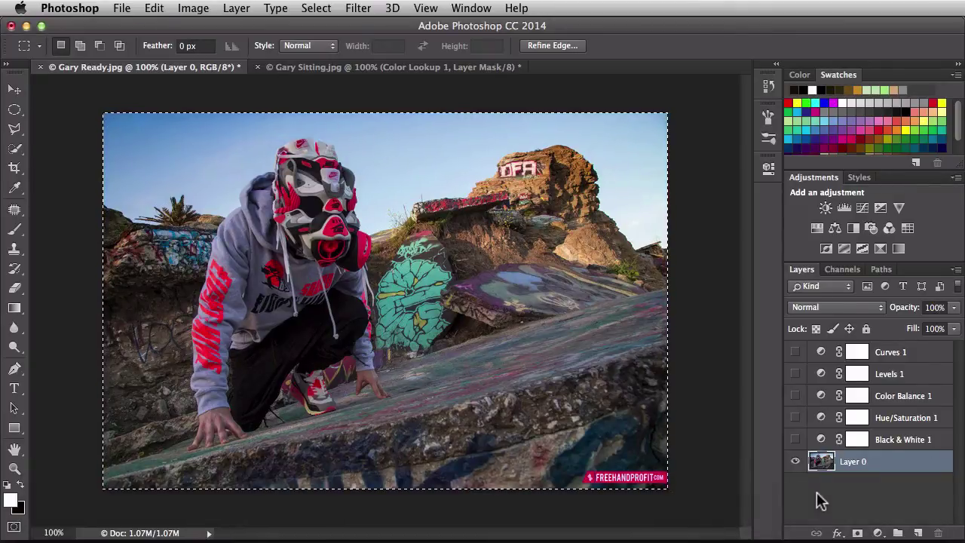
{"action": "key", "text": "super+n"}
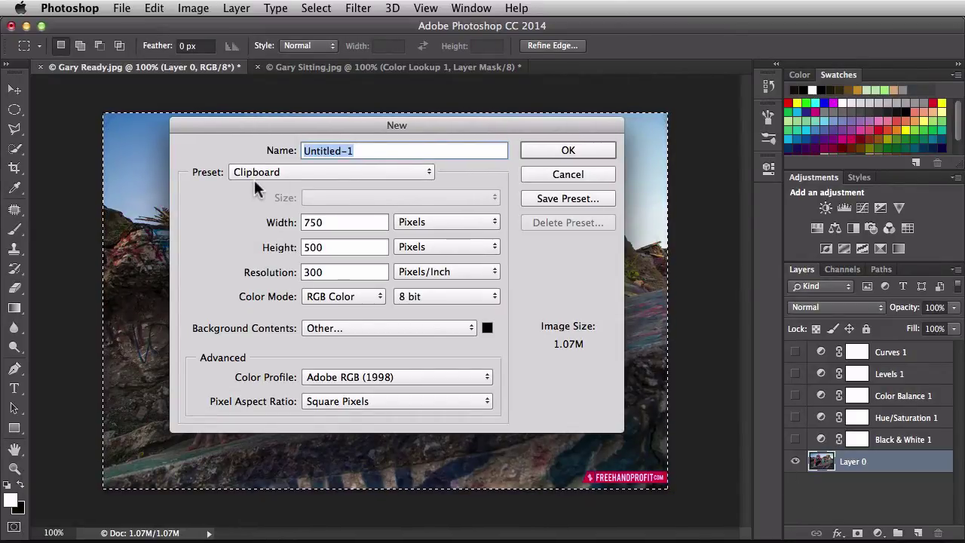
{"action": "left_click", "coordinate": [543, 149]}
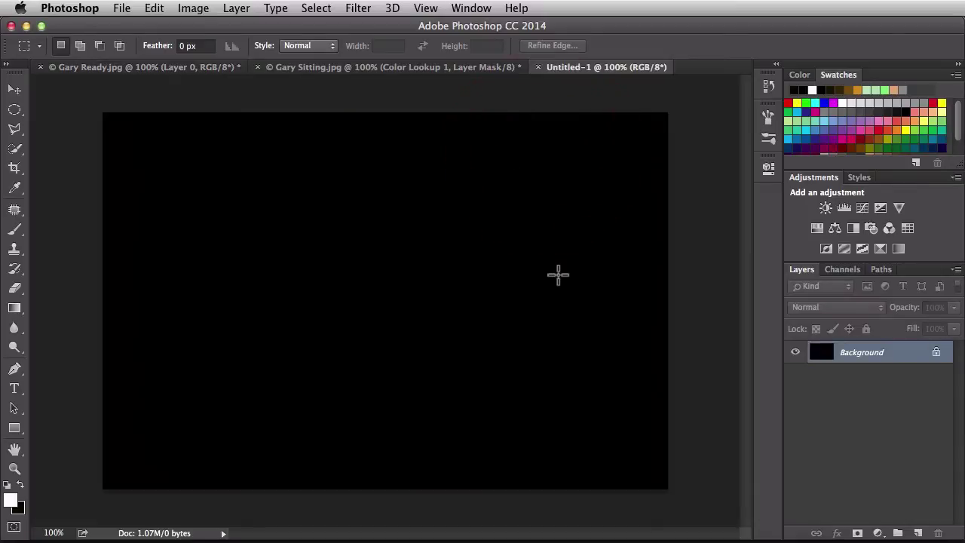
{"action": "key", "text": "super+v"}
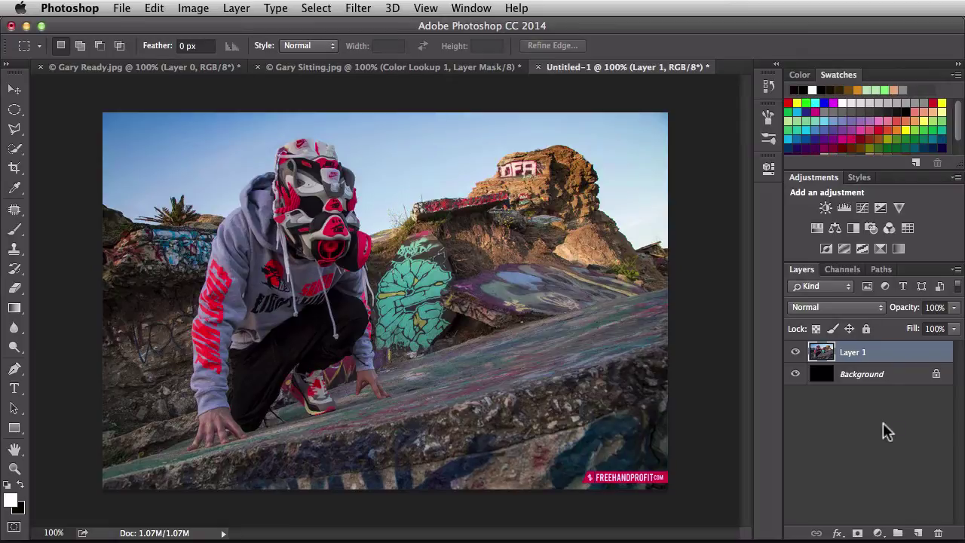
- Add a Black & White adjustment at 58% opacity and a Color Balance adjustment with the midtones' Yellow–Blue value at +43
{"action": "left_click", "coordinate": [856, 227]}
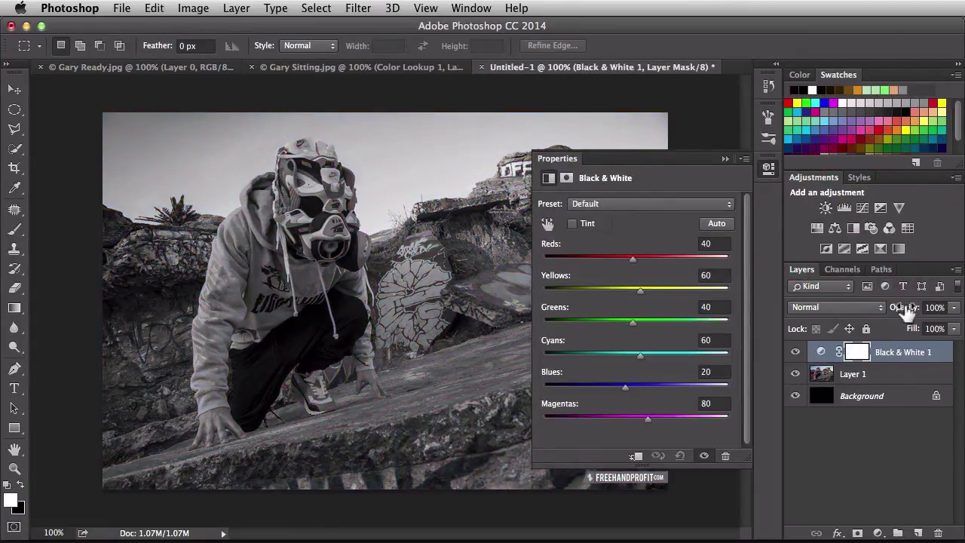
{"action": "left_click_drag", "start_coordinate": [911, 309], "coordinate": [878, 307]}
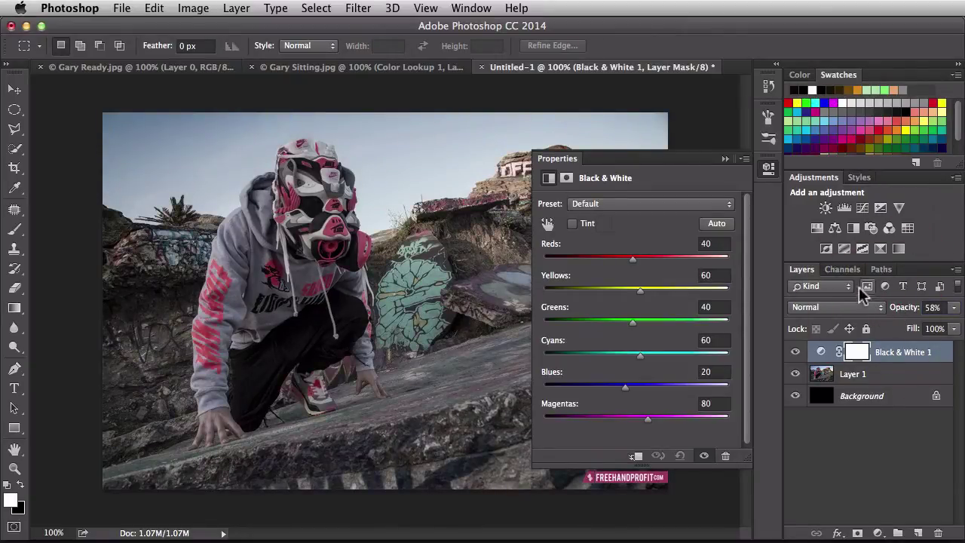
{"action": "left_click", "coordinate": [834, 228]}
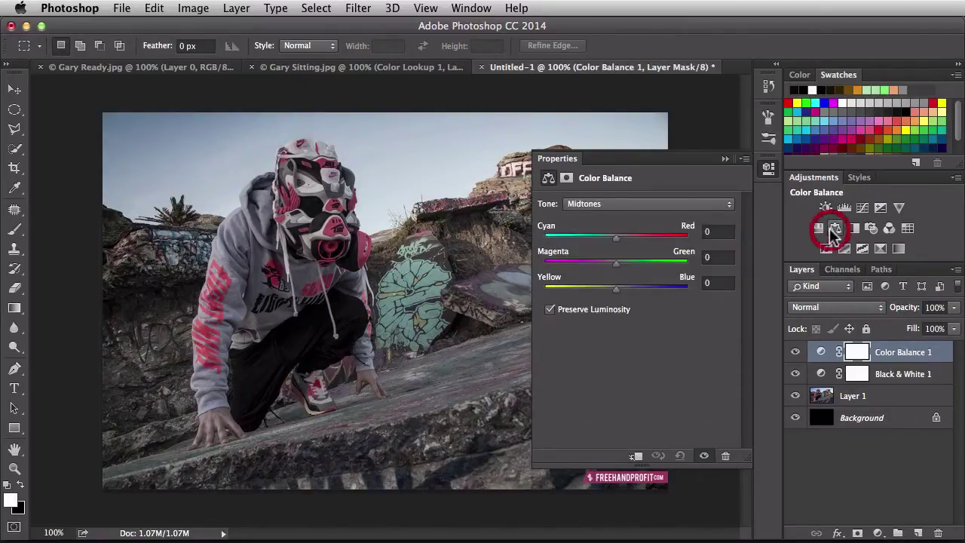
{"action": "left_click_drag", "start_coordinate": [616, 288], "coordinate": [647, 289]}
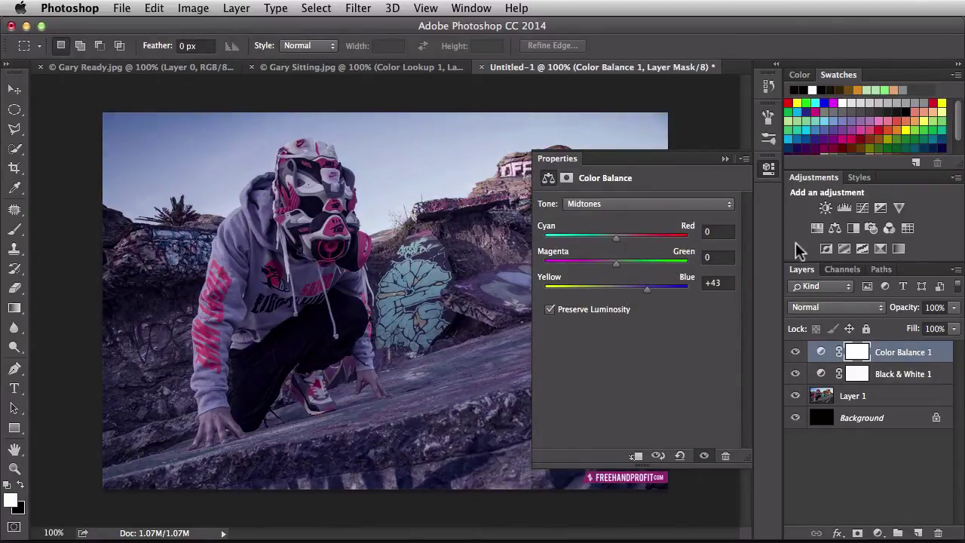
- Add a Levels adjustment layer above Color Balance and darken the midtones to 0.82
{"action": "left_click", "coordinate": [844, 208]}
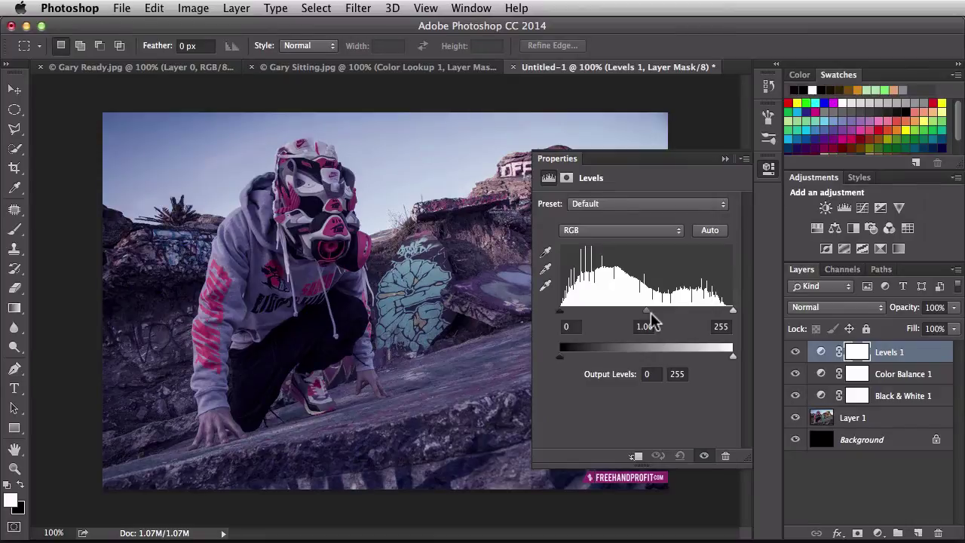
{"action": "left_click_drag", "start_coordinate": [646, 312], "coordinate": [659, 316]}
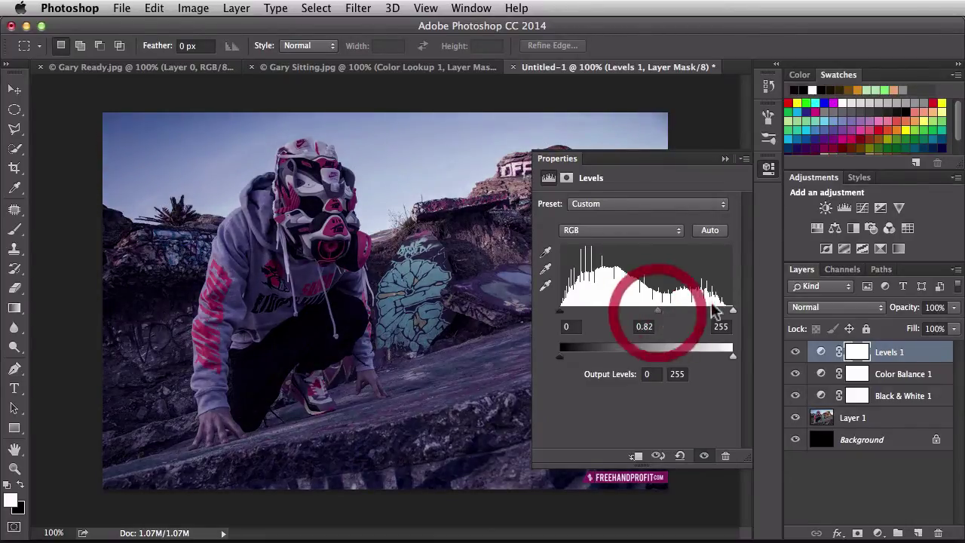
{"action": "left_click", "coordinate": [769, 167]}
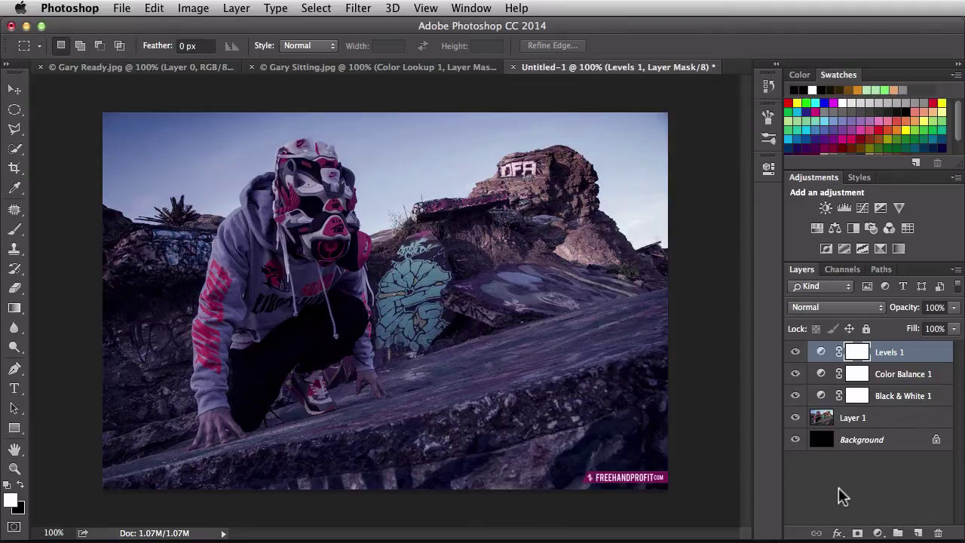
- Export the grade as a Color Lookup Table in CUBE format with 64 grid points, named test, into the Desktop's LUTs folder
{"action": "left_click", "coordinate": [125, 11]}
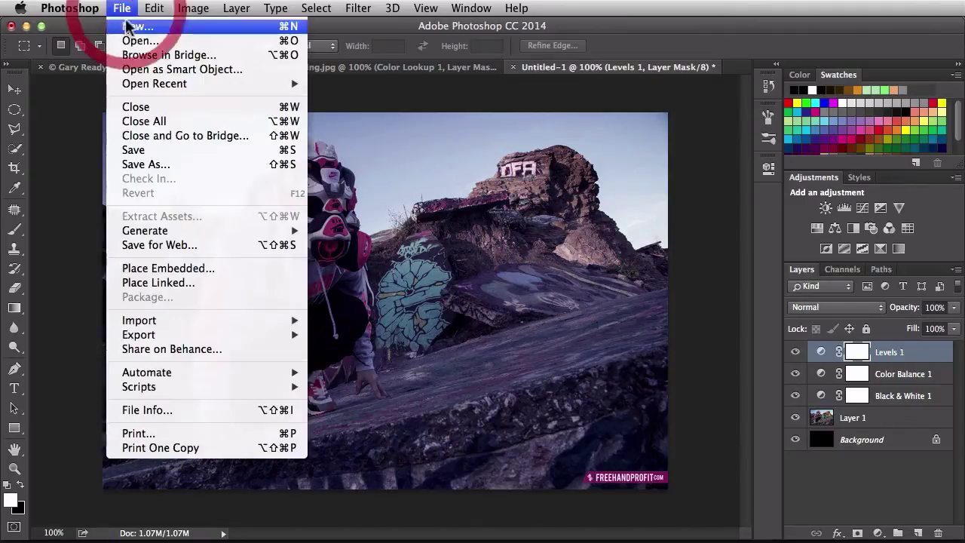
{"action": "mouse_move", "coordinate": [216, 339]}
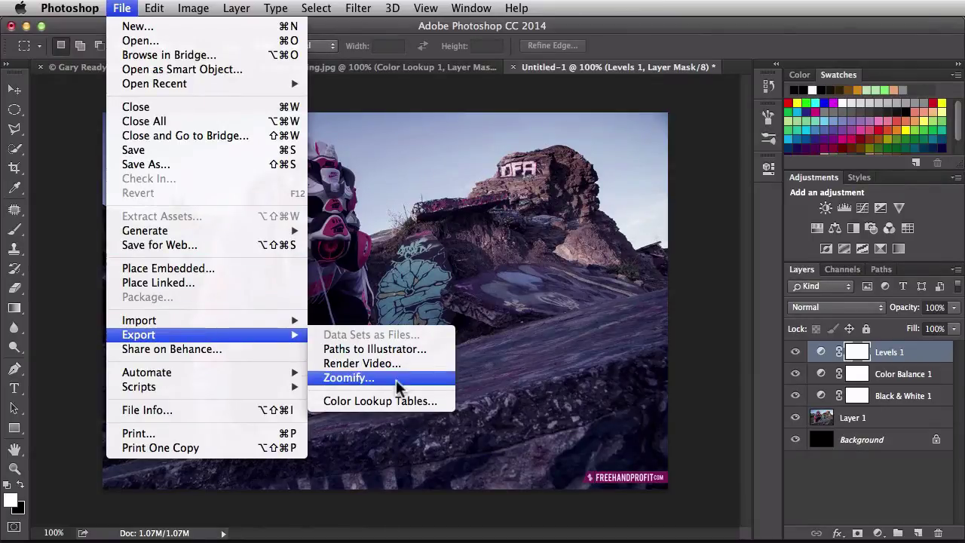
{"action": "left_click", "coordinate": [447, 406]}
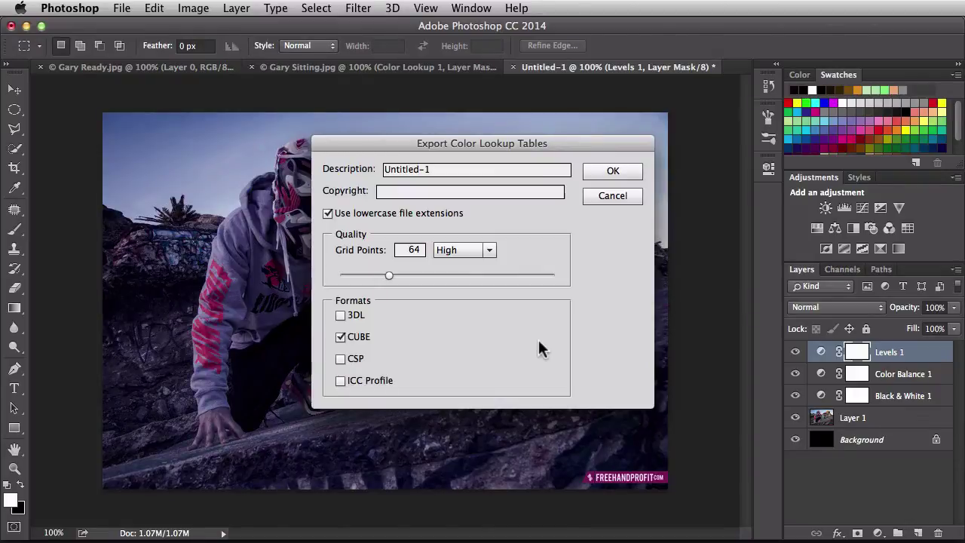
{"action": "left_click", "coordinate": [591, 169]}
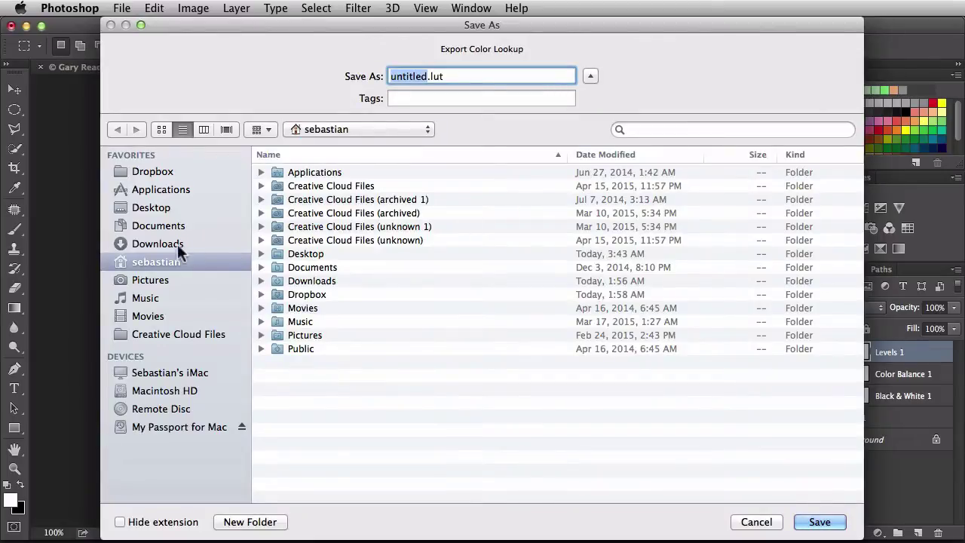
{"action": "left_click", "coordinate": [154, 207]}
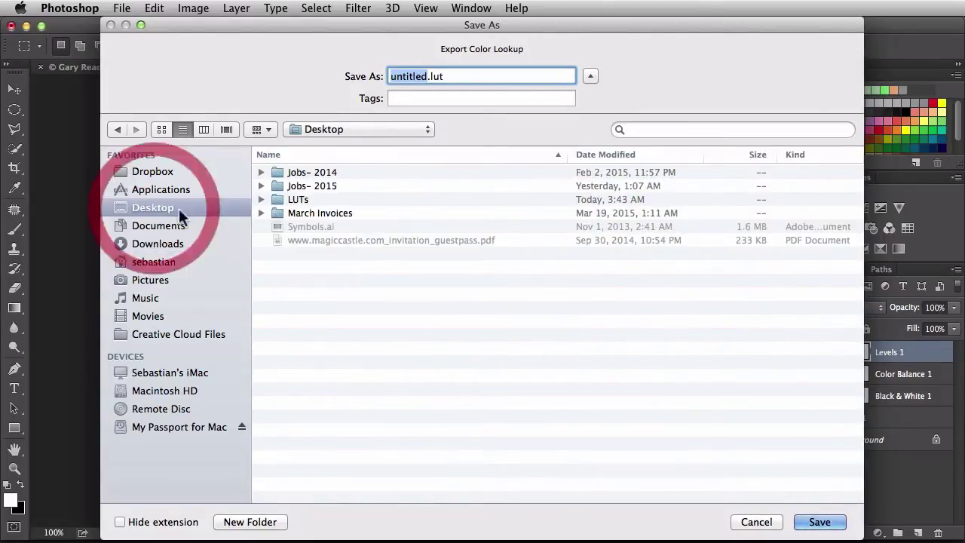
{"action": "double_click", "coordinate": [294, 201]}
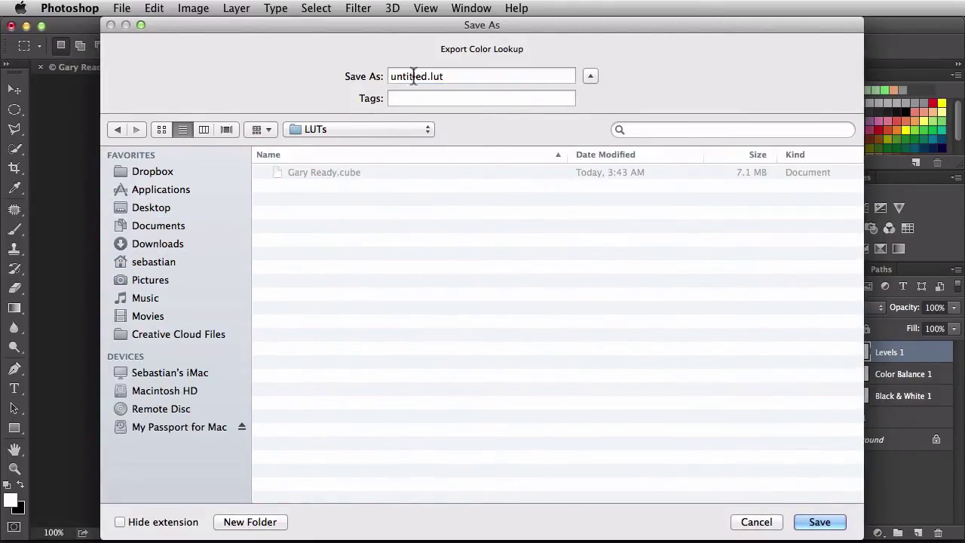
{"action": "left_click_drag", "start_coordinate": [426, 77], "coordinate": [343, 75]}
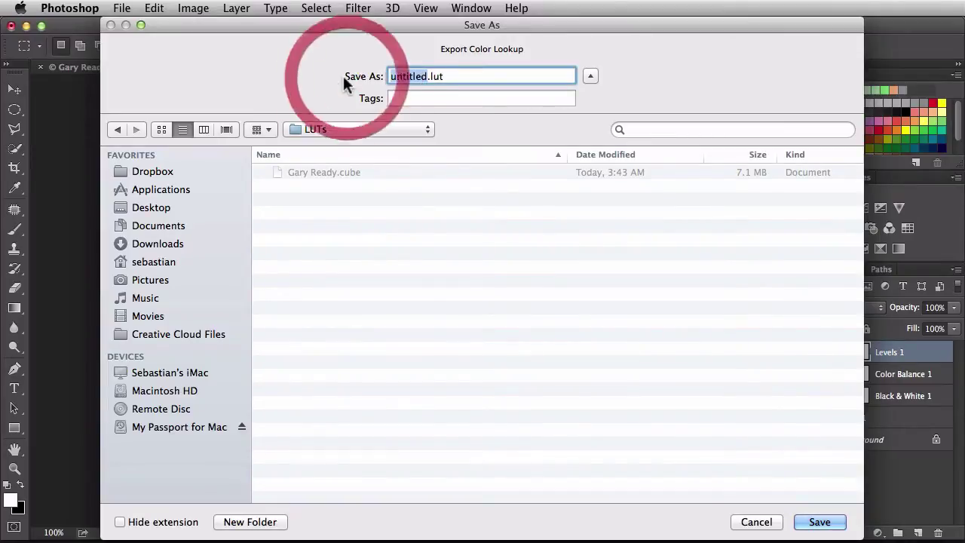
{"action": "type", "text": "test"}
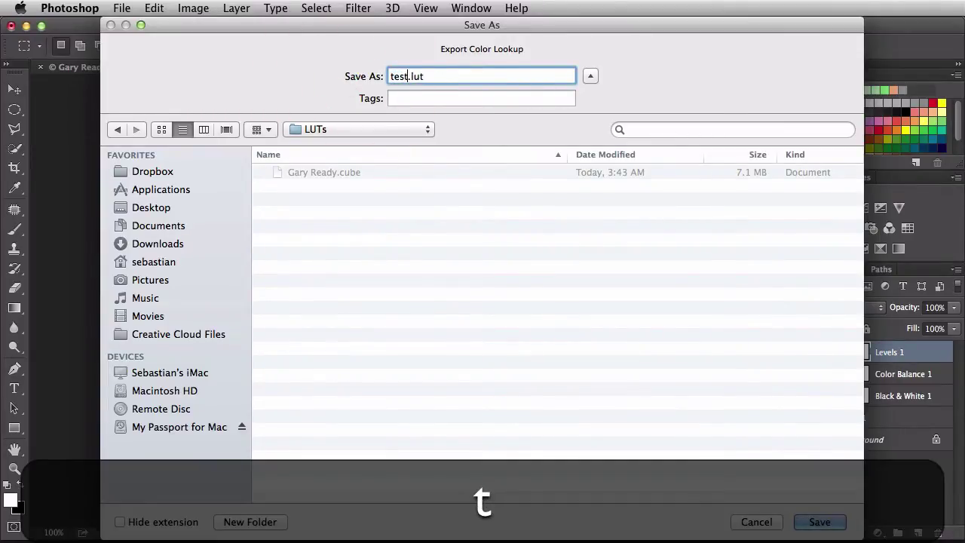
{"action": "left_click", "coordinate": [818, 521]}
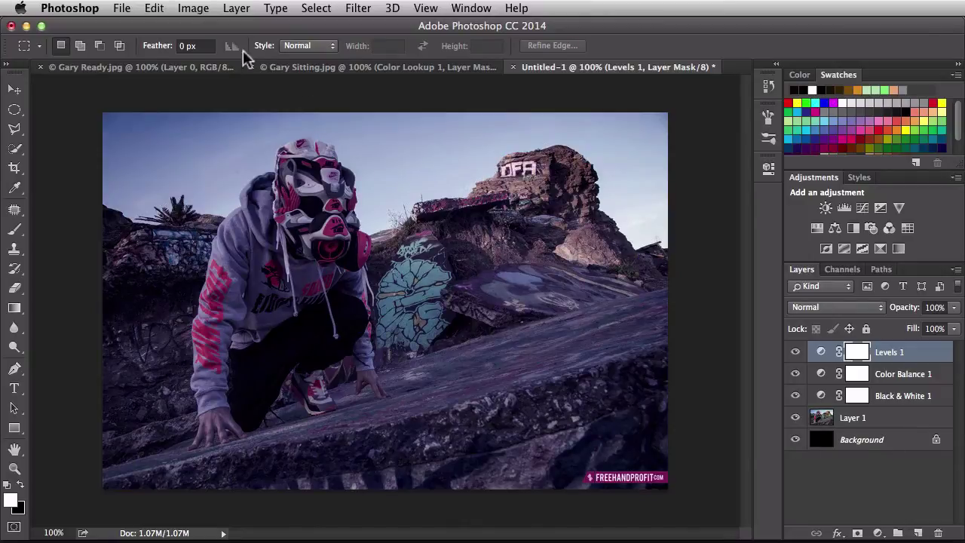
- Delete the existing Color Lookup layer from Gary Sitting.jpg
{"action": "left_click", "coordinate": [290, 68]}
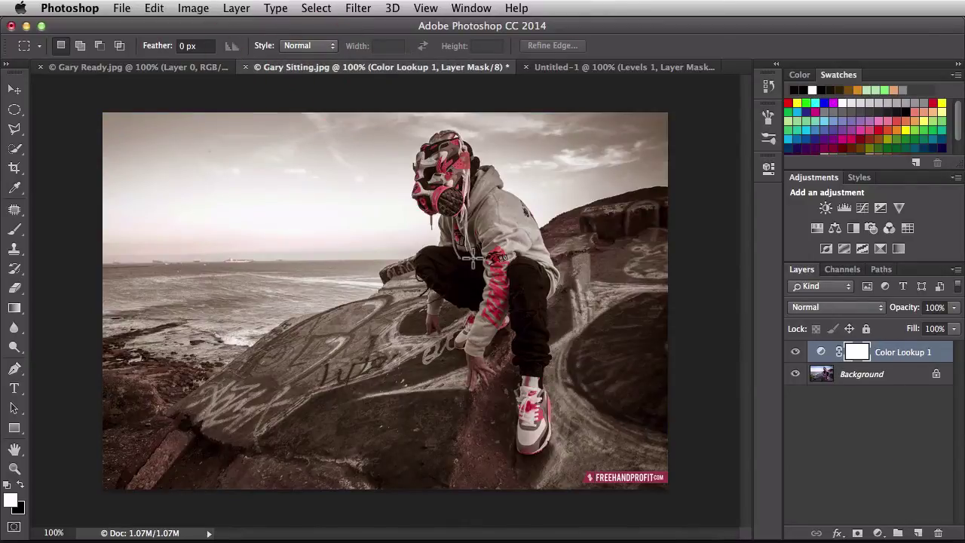
{"action": "left_click", "coordinate": [821, 353]}
{"action": "left_click_drag", "start_coordinate": [841, 399], "coordinate": [943, 532]}
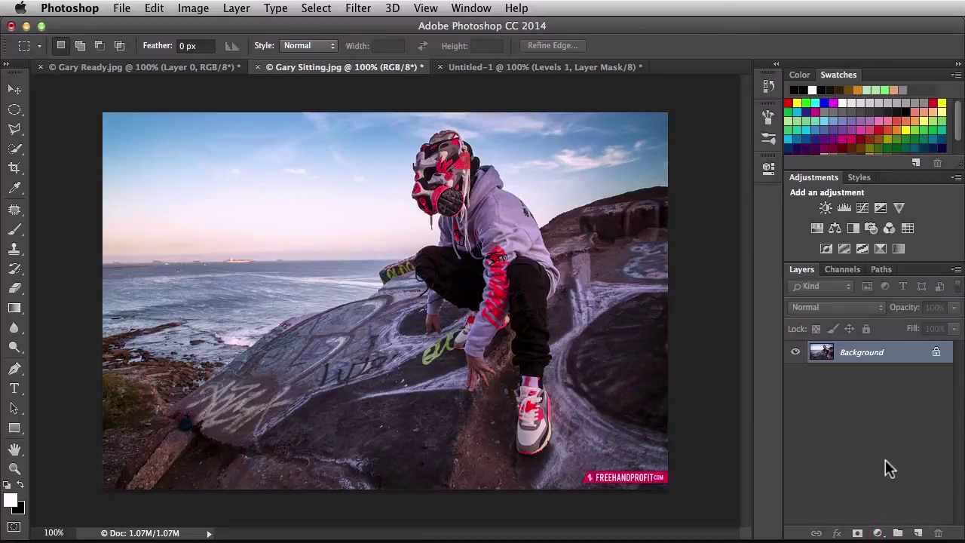
- Add a new Color Lookup adjustment layer to Gary Sitting.jpg and load test.cube from the LUTs folder as its 3D LUT
{"action": "left_click", "coordinate": [908, 229]}
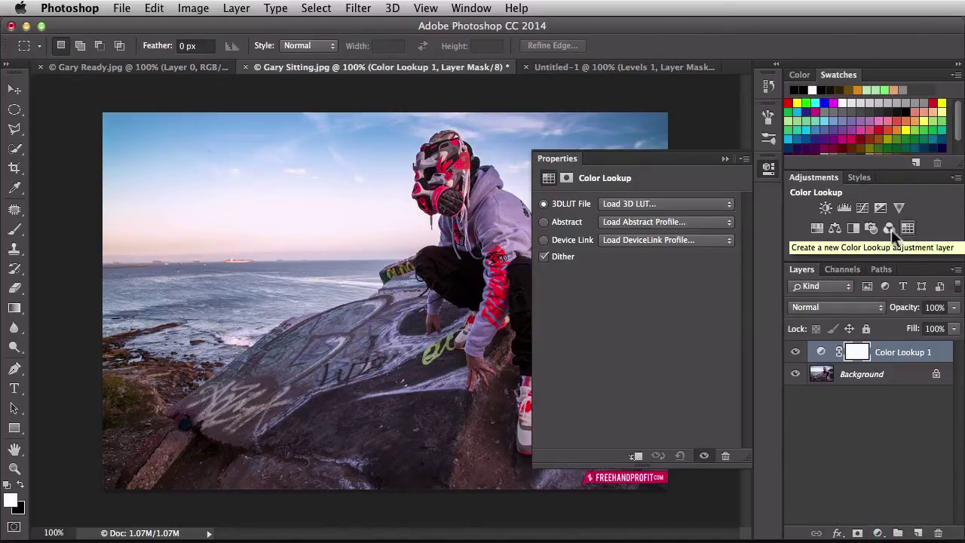
{"action": "left_click", "coordinate": [688, 203]}
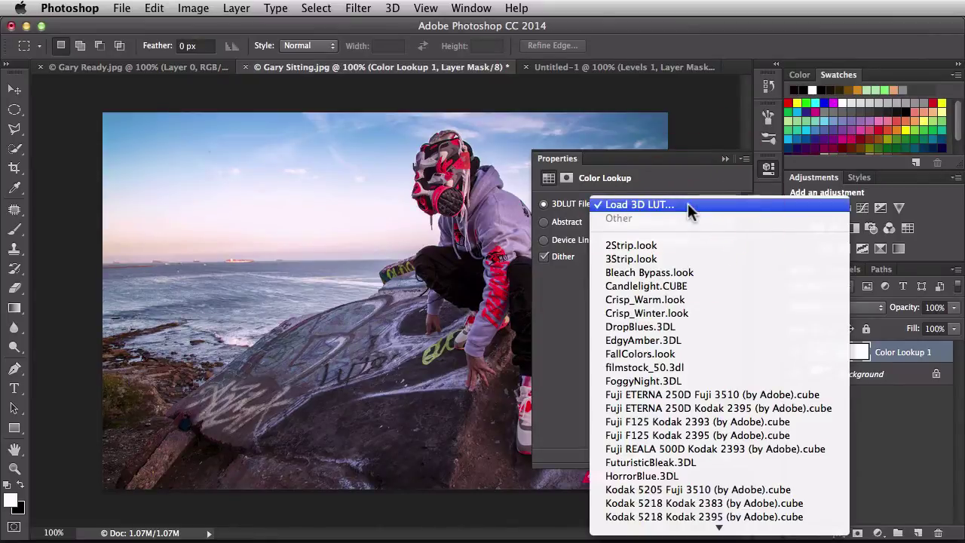
{"action": "left_click", "coordinate": [688, 205]}
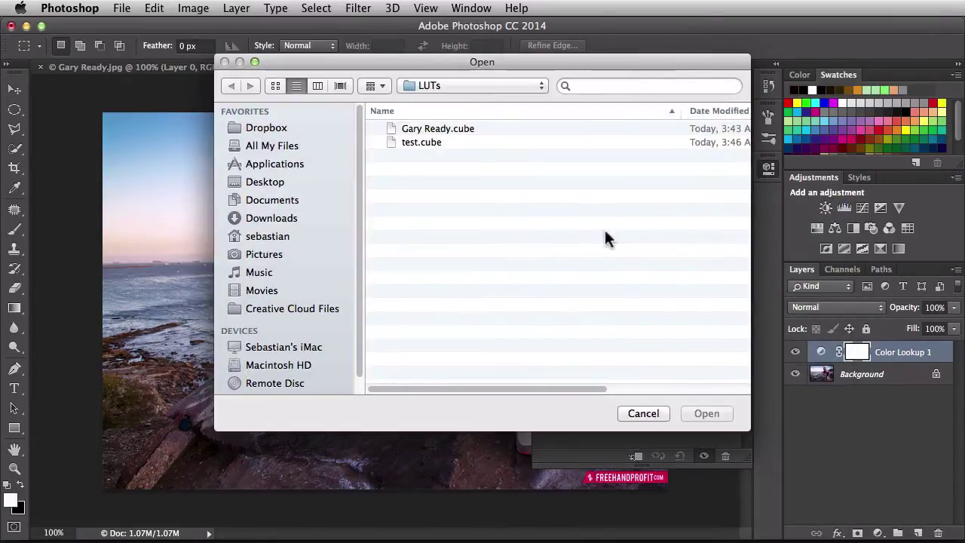
{"action": "left_click", "coordinate": [409, 142]}
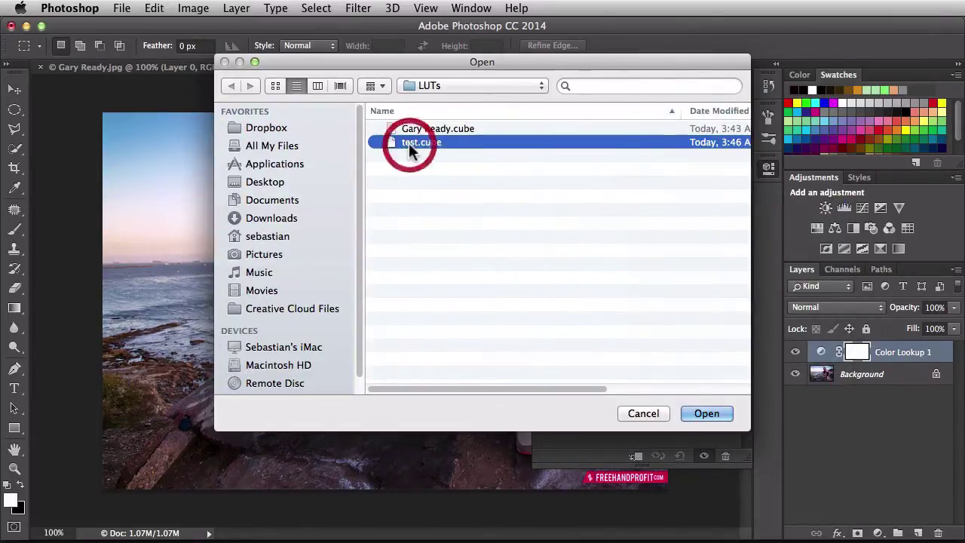
{"action": "left_click", "coordinate": [707, 413]}
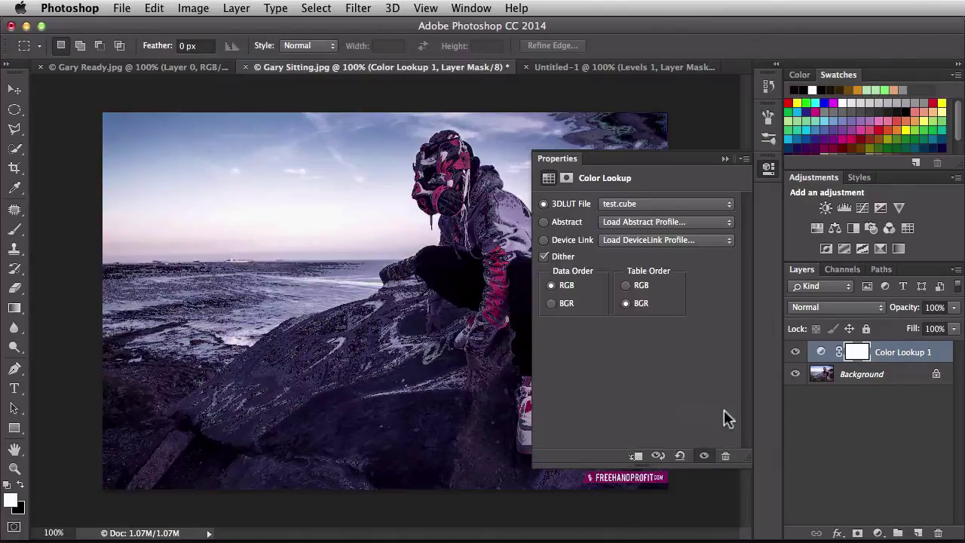
{"action": "left_click", "coordinate": [769, 169]}
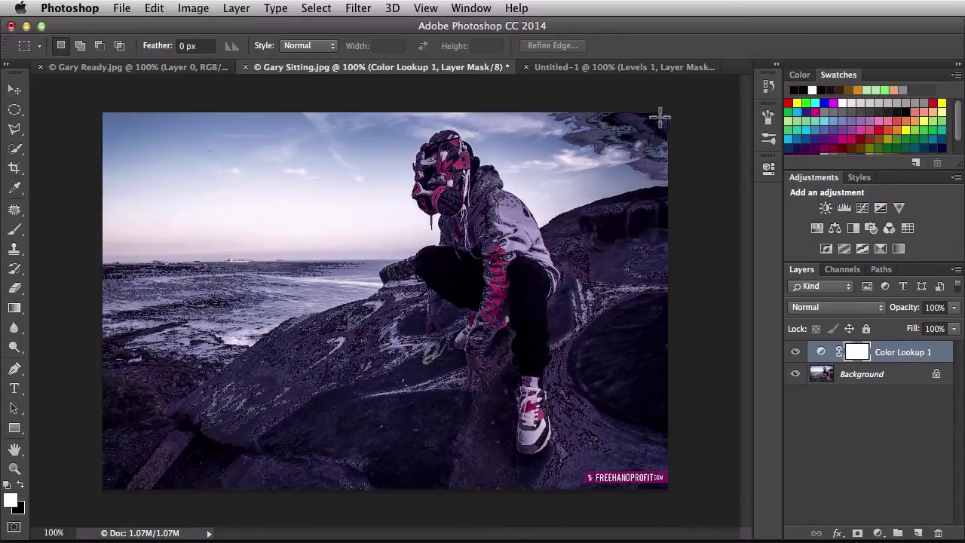
- Review the layer stack of Untitled-1, return to Gary Ready.jpg and clear its selection
{"action": "left_click", "coordinate": [632, 67]}
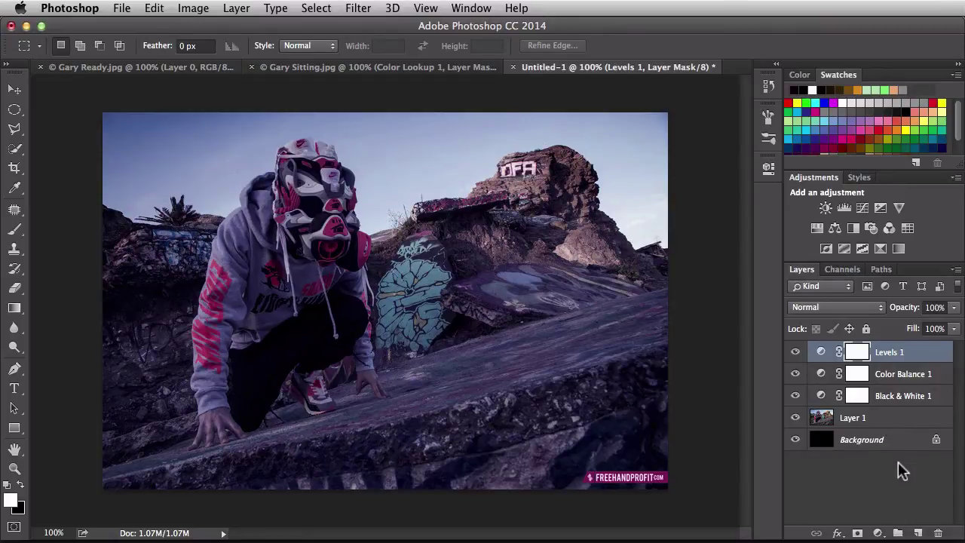
{"action": "left_click", "coordinate": [156, 67]}
{"action": "key", "text": "super+a"}
{"action": "key", "text": "super+d"}
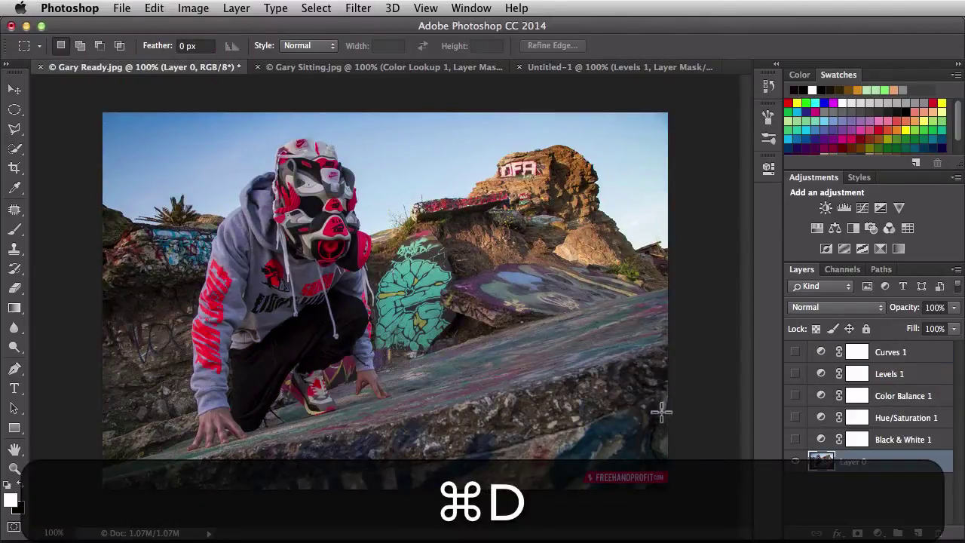
- Delete all five adjustment layers from Gary Ready.jpg and flatten the image so Layer 0 becomes a locked Background
{"action": "left_click", "coordinate": [820, 439]}
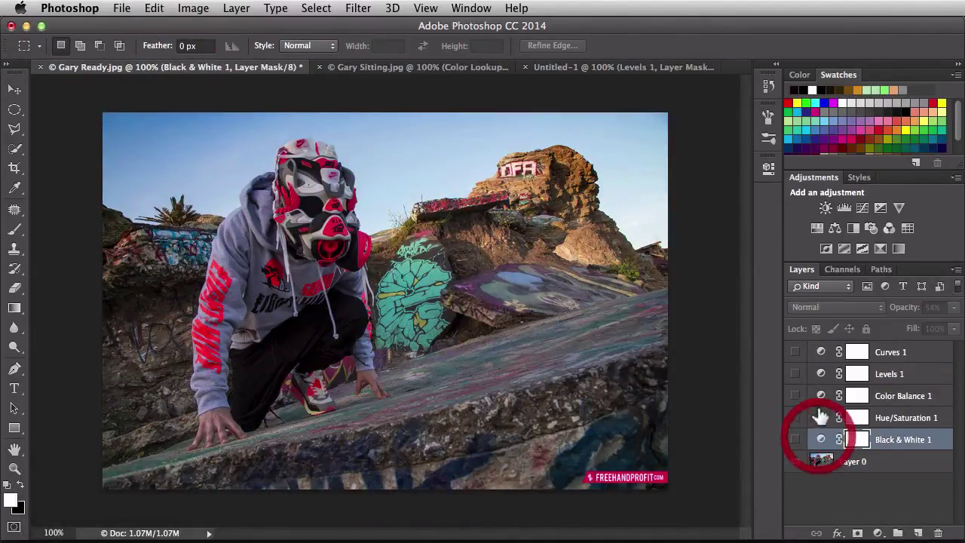
{"action": "left_click", "coordinate": [822, 352], "text": "shift"}
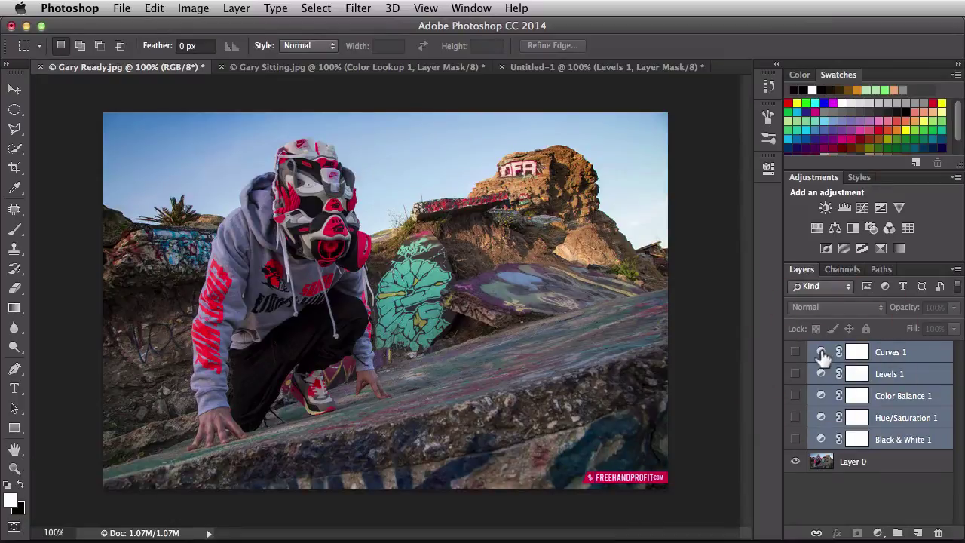
{"action": "left_click_drag", "start_coordinate": [822, 357], "coordinate": [938, 532]}
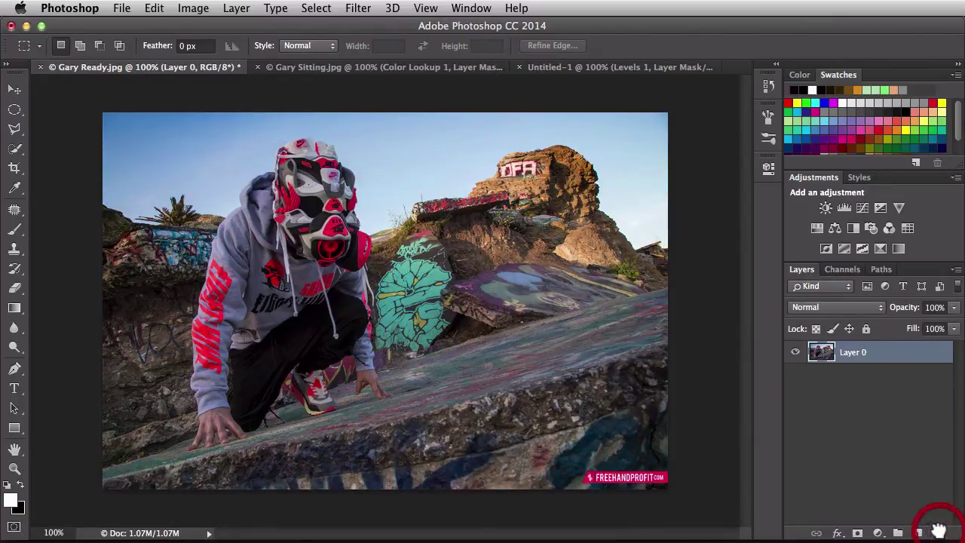
{"action": "right_click", "coordinate": [902, 356]}
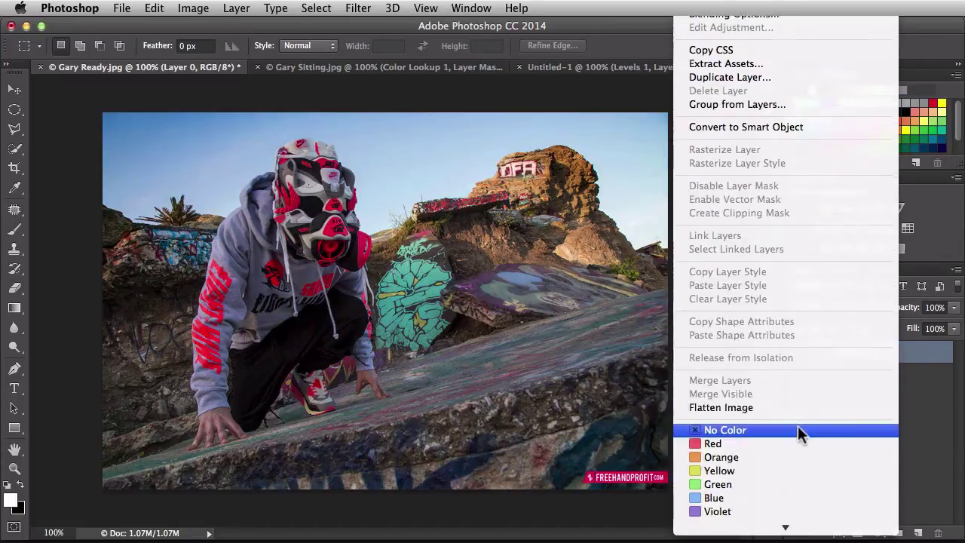
{"action": "left_click", "coordinate": [807, 383]}
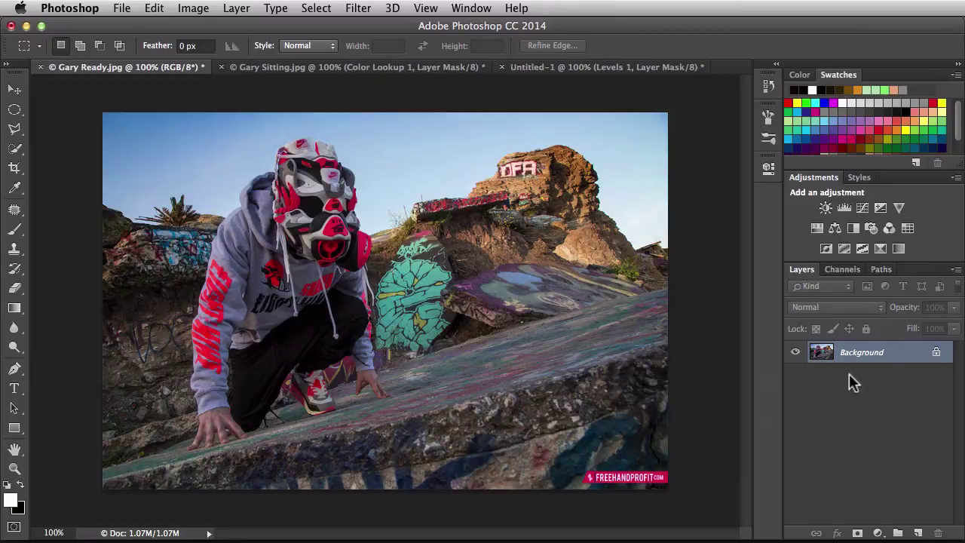
- Add a Black & White adjustment layer at 56% opacity to Gary Ready.jpg, plus a Color Balance layer with midtones Yellow–Blue set to -64
{"action": "left_click", "coordinate": [852, 228]}
{"action": "left_click_drag", "start_coordinate": [912, 309], "coordinate": [878, 313]}
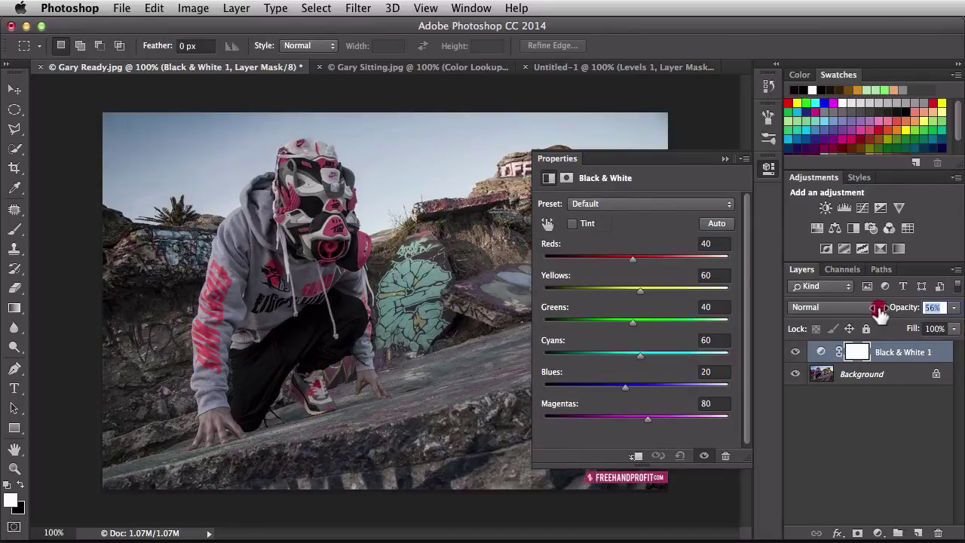
{"action": "left_click", "coordinate": [835, 228]}
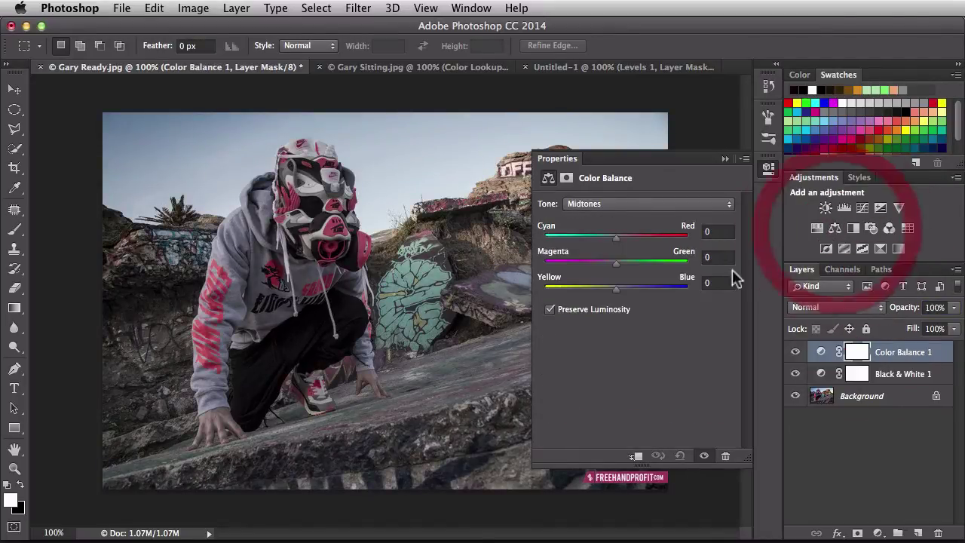
{"action": "left_click_drag", "start_coordinate": [615, 289], "coordinate": [570, 291]}
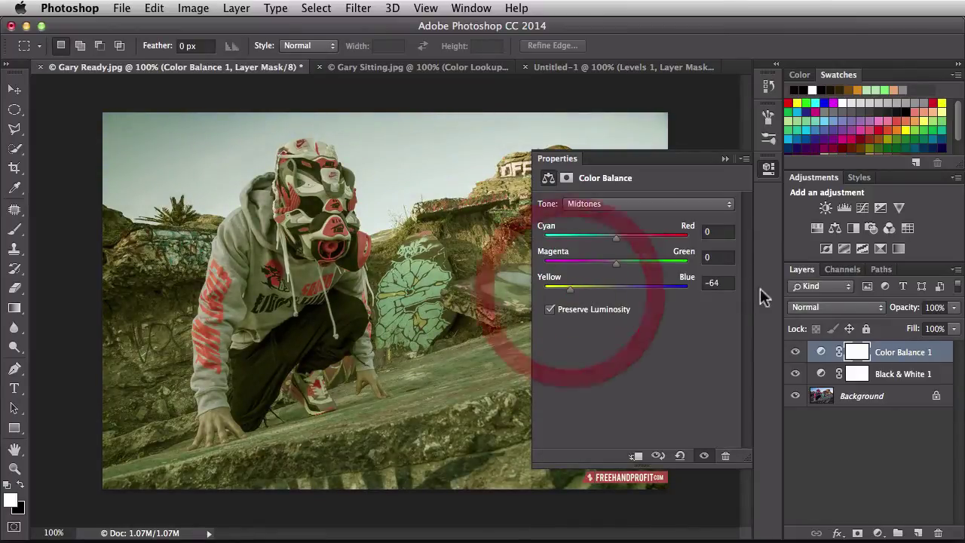
{"action": "left_click", "coordinate": [768, 168]}
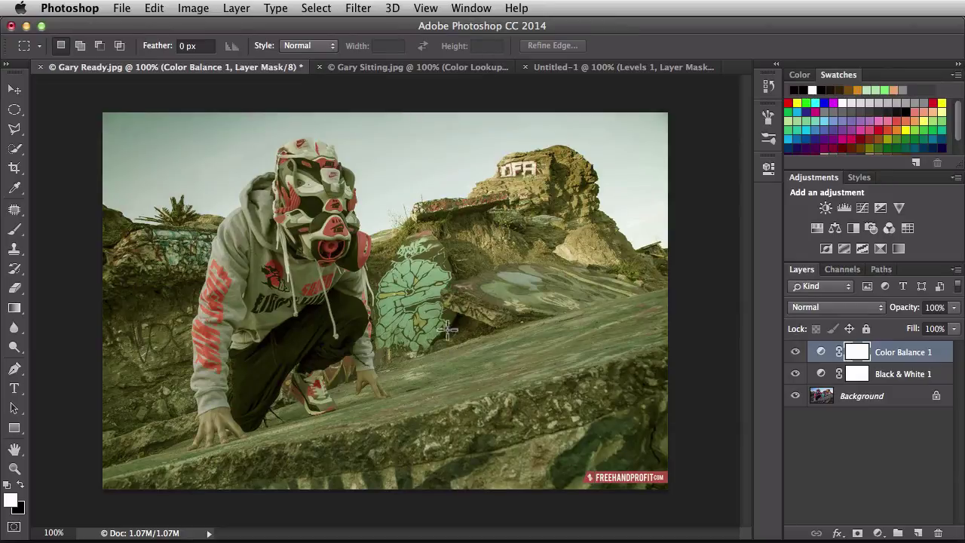
- Export the grade as a color lookup table in CUBE format with 64 grid points, named Yellow, into the LUTs folder on the Desktop
{"action": "left_click", "coordinate": [121, 9]}
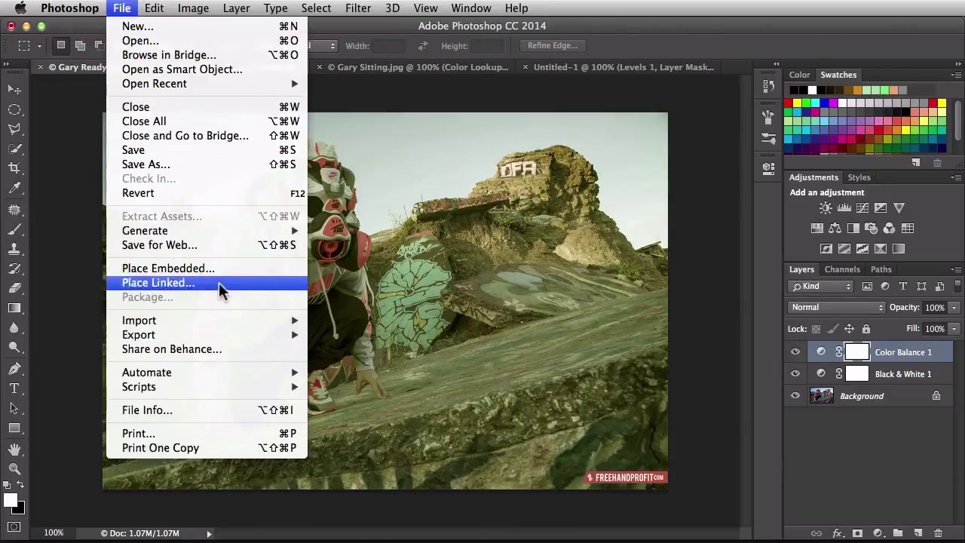
{"action": "mouse_move", "coordinate": [235, 335]}
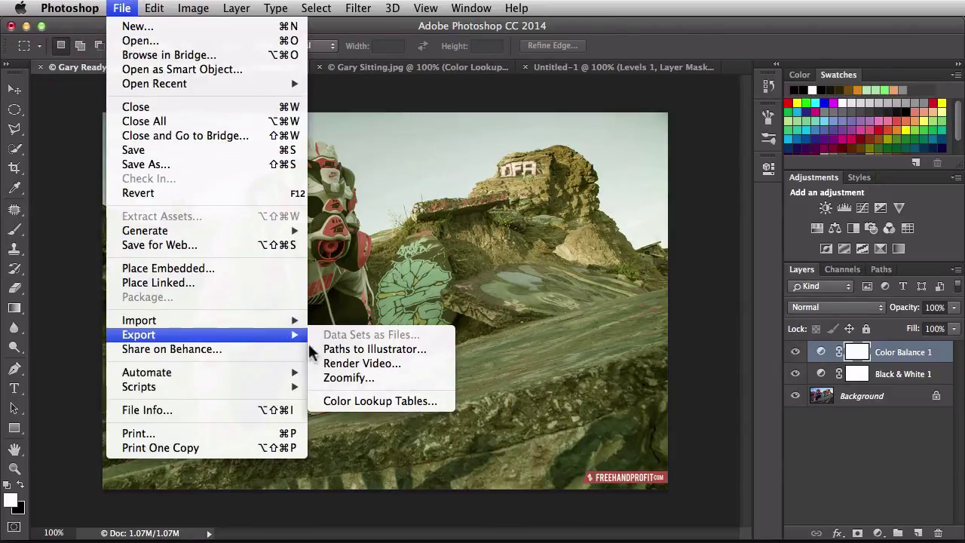
{"action": "left_click", "coordinate": [442, 402]}
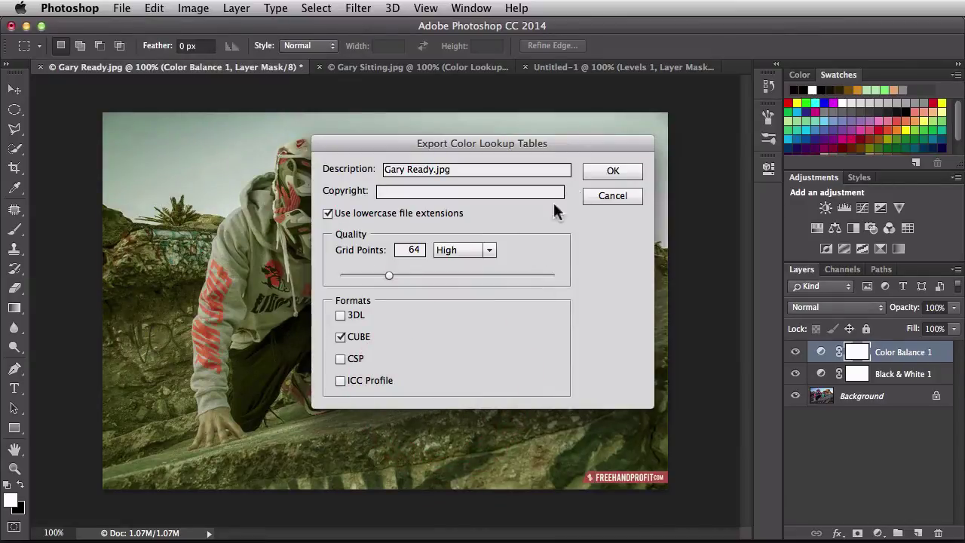
{"action": "left_click", "coordinate": [606, 174]}
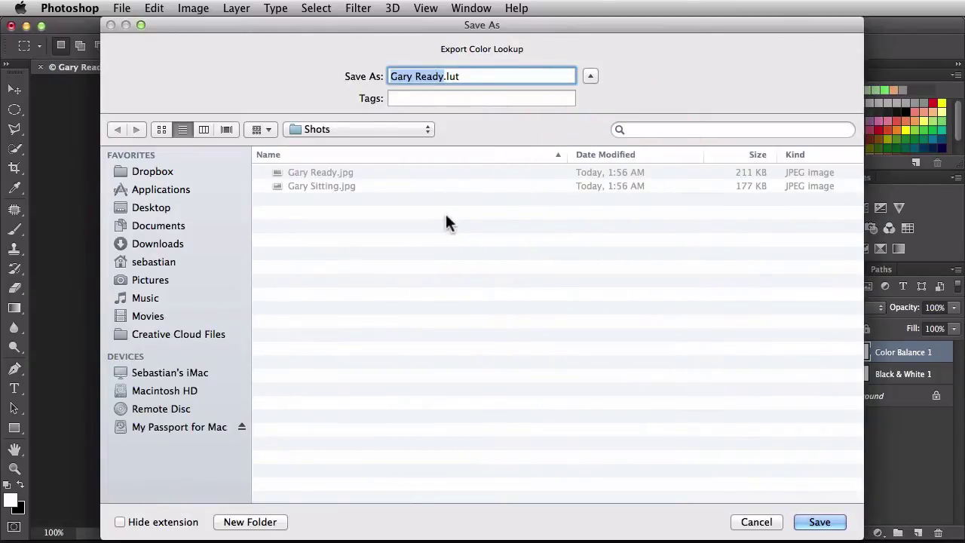
{"action": "left_click", "coordinate": [173, 205]}
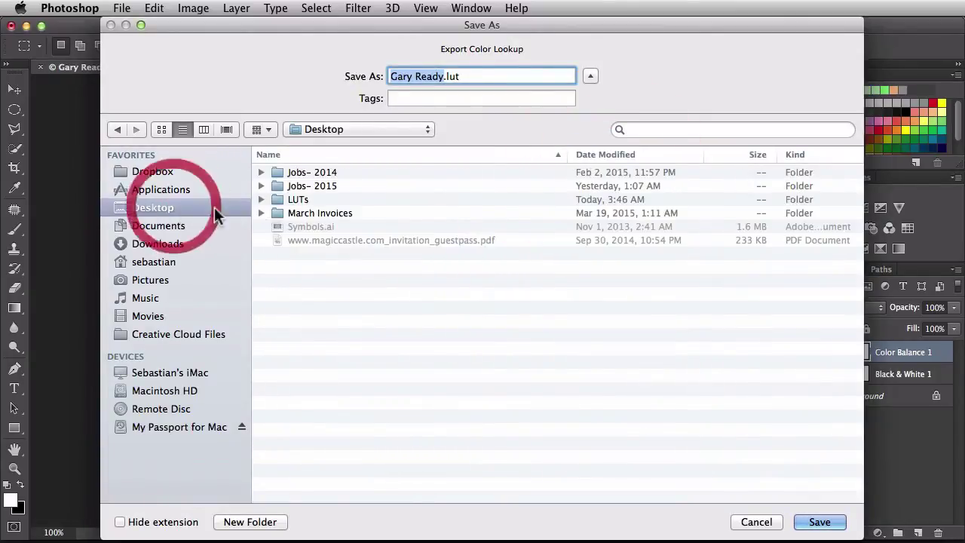
{"action": "double_click", "coordinate": [306, 199]}
{"action": "left_click_drag", "start_coordinate": [446, 76], "coordinate": [368, 76]}
{"action": "type", "text": "Yellow"}
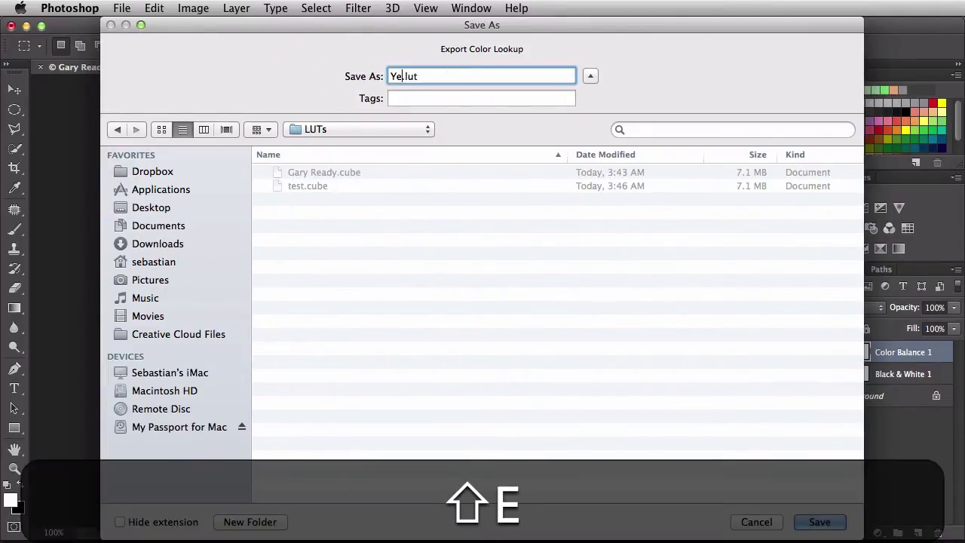
{"action": "key", "text": "Return"}
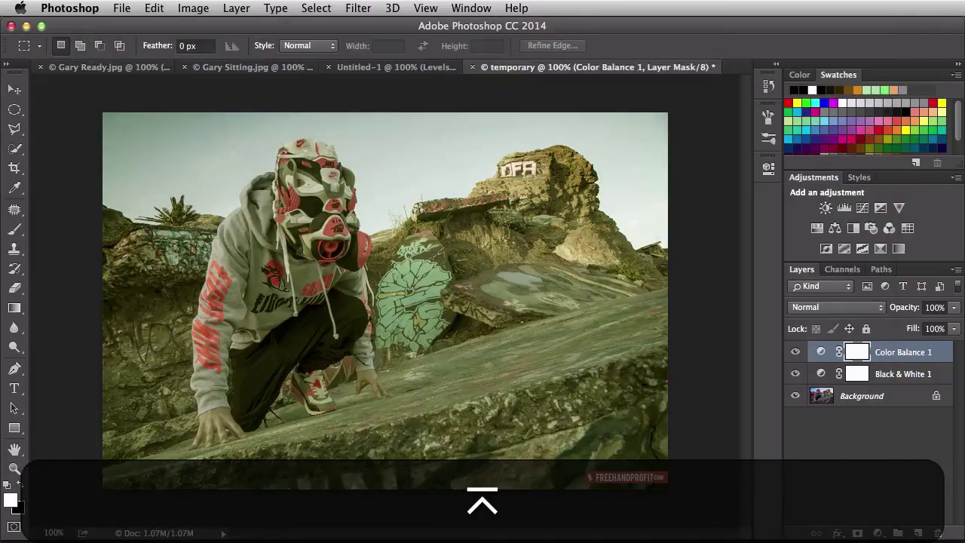
- Replace the Color Lookup layer in Gary Sitting.jpg with a new one that uses Yellow.cube from the LUTs folder as its 3D LUT
{"action": "left_click", "coordinate": [392, 67]}
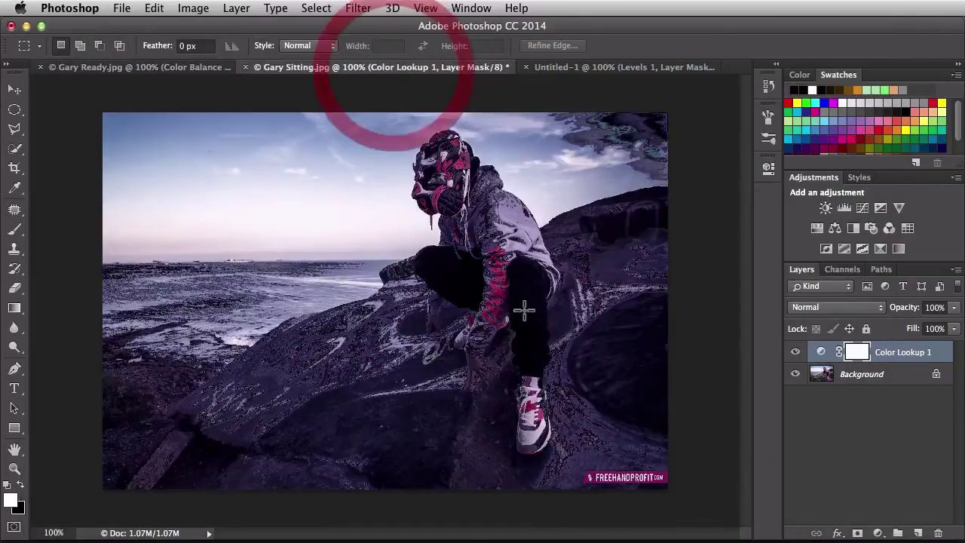
{"action": "left_click_drag", "start_coordinate": [821, 358], "coordinate": [939, 533]}
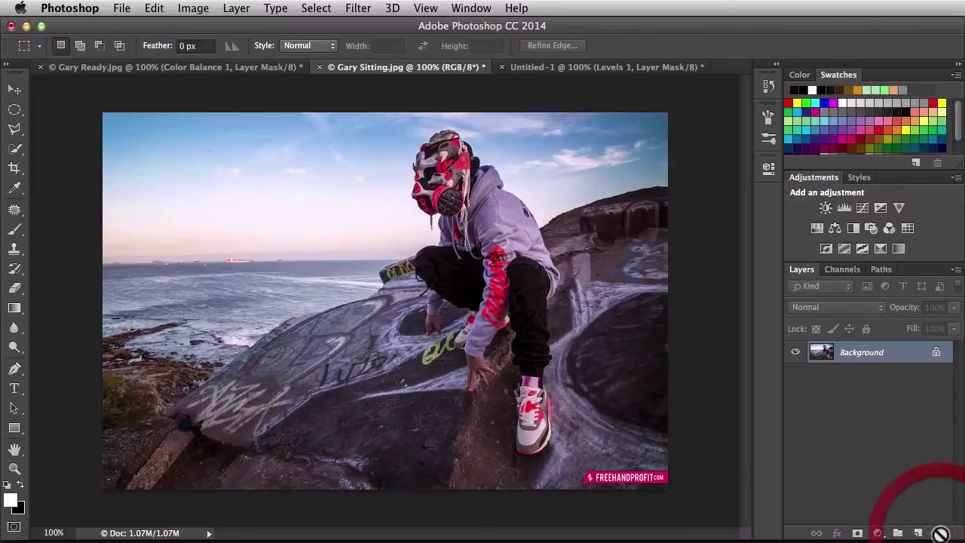
{"action": "left_click", "coordinate": [907, 227]}
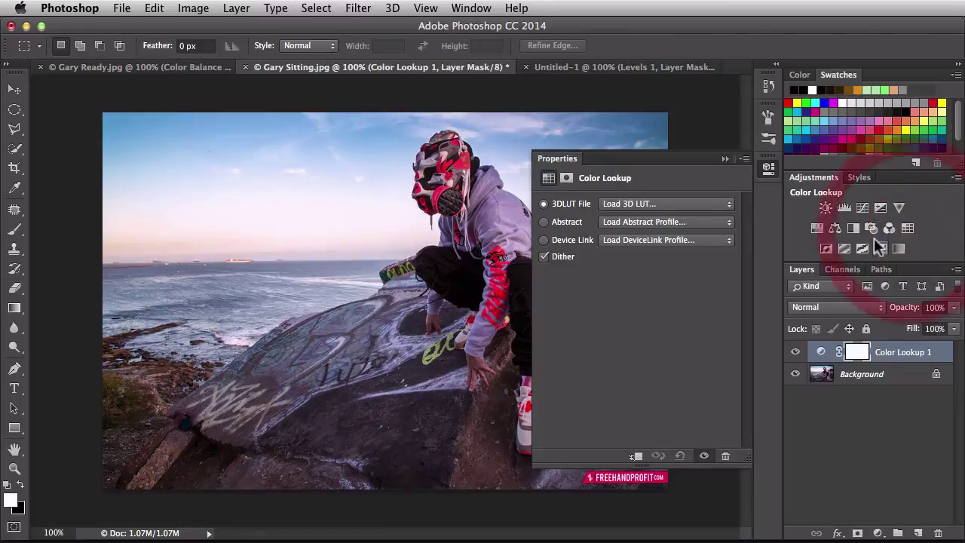
{"action": "left_click", "coordinate": [703, 202]}
{"action": "left_click", "coordinate": [696, 204]}
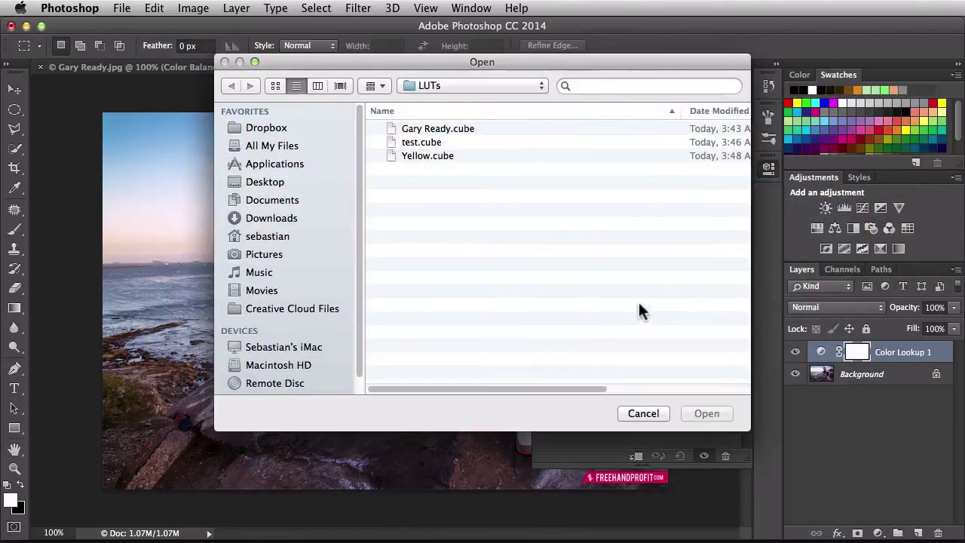
{"action": "left_click", "coordinate": [418, 156]}
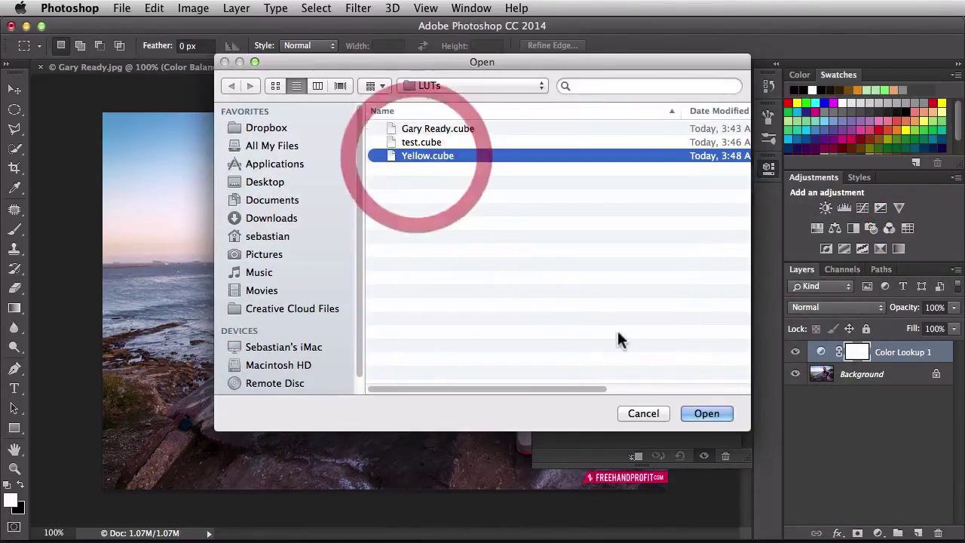
{"action": "left_click", "coordinate": [692, 414]}
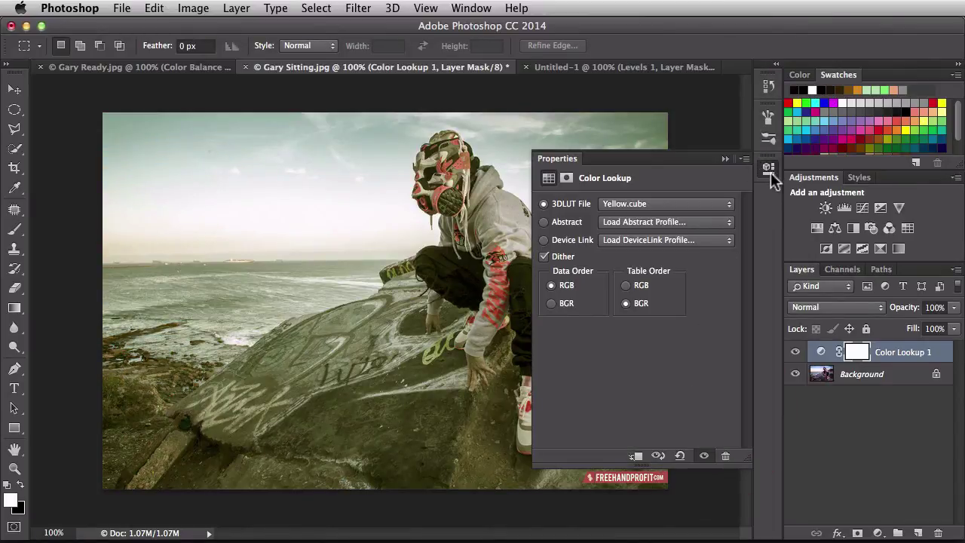
{"action": "left_click", "coordinate": [770, 171]}
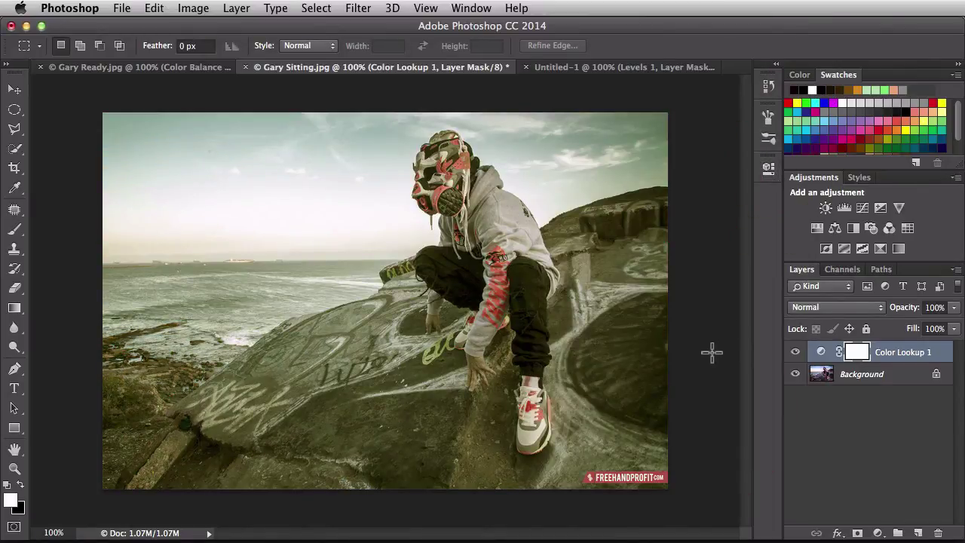